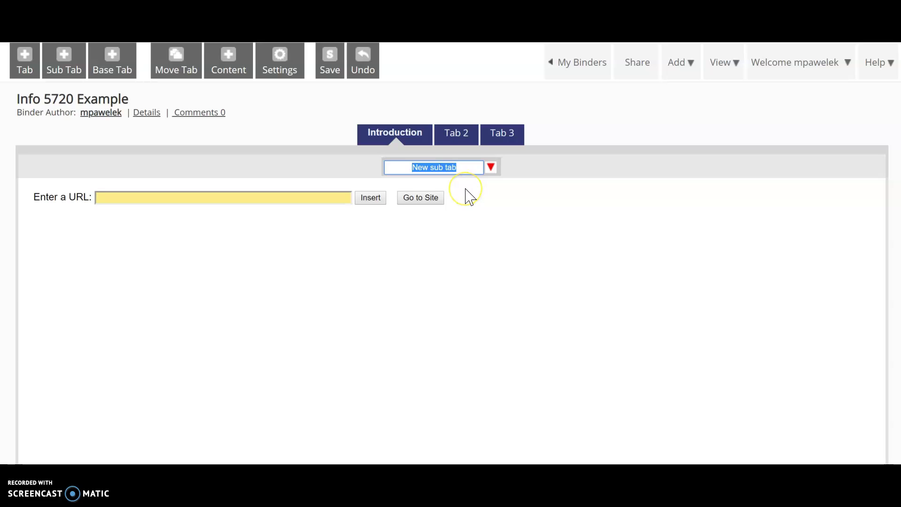
pyautogui.write('Intro 2')
pyautogui.click(487, 200)
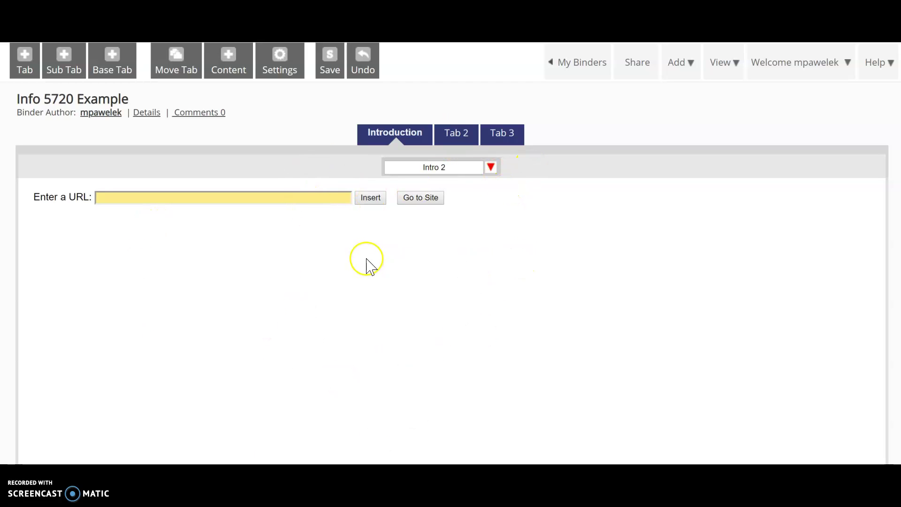
pyautogui.click(316, 198)
pyautogui.write('https://guides.library.unt.edu/c.php?g=69616&p=451589')
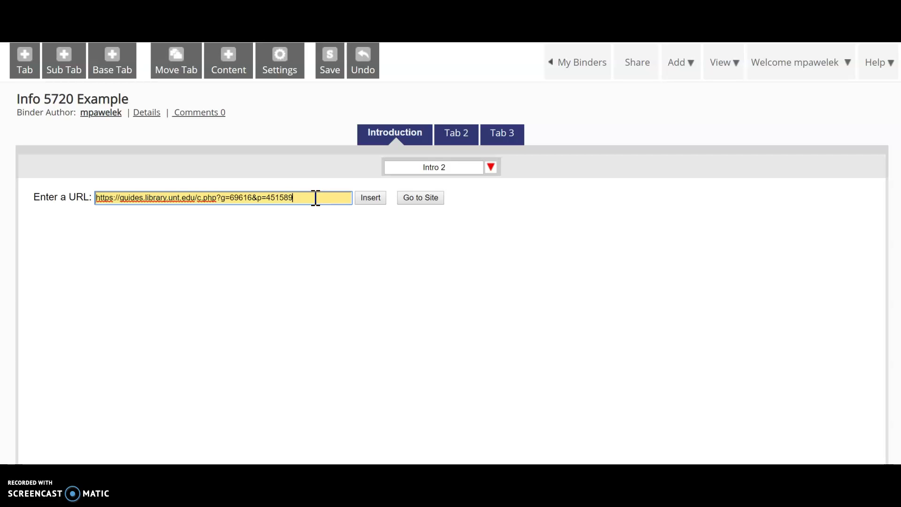
pyautogui.click(367, 199)
pyautogui.click(378, 198)
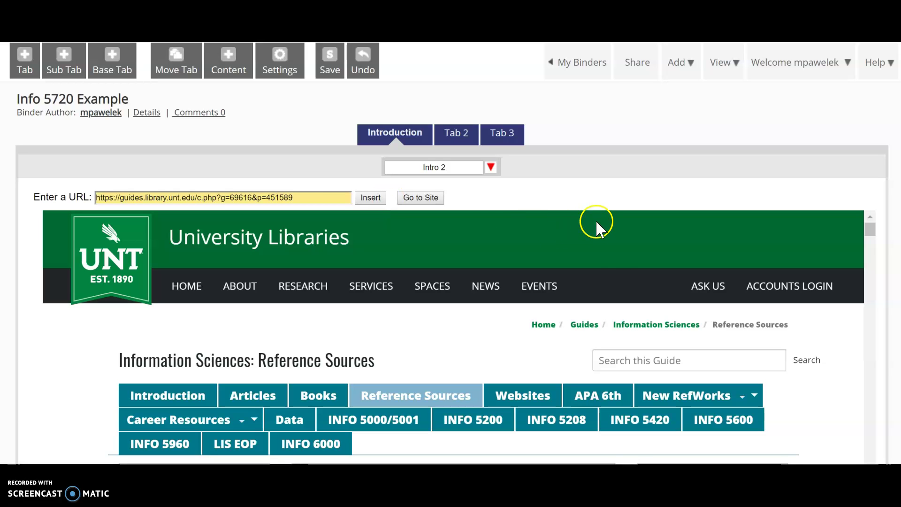
pyautogui.scroll(-3, 624, 308)
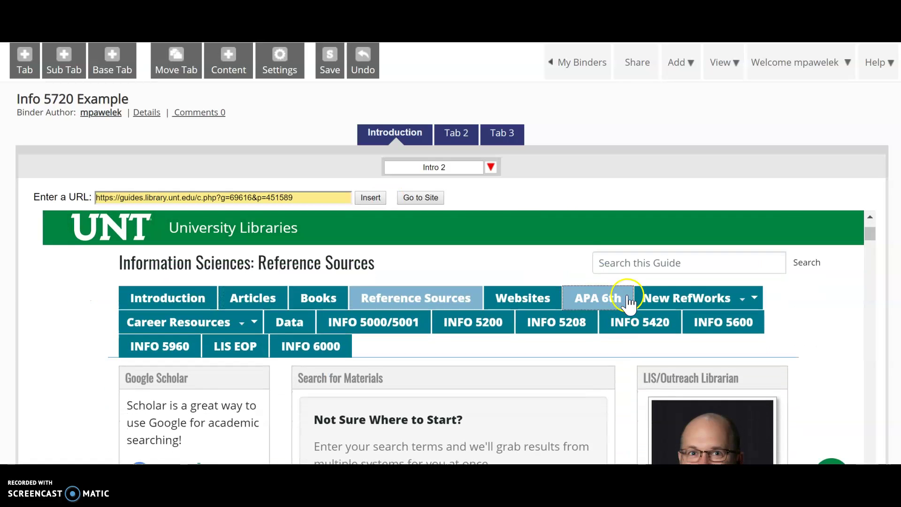
pyautogui.scroll(-7, 628, 305)
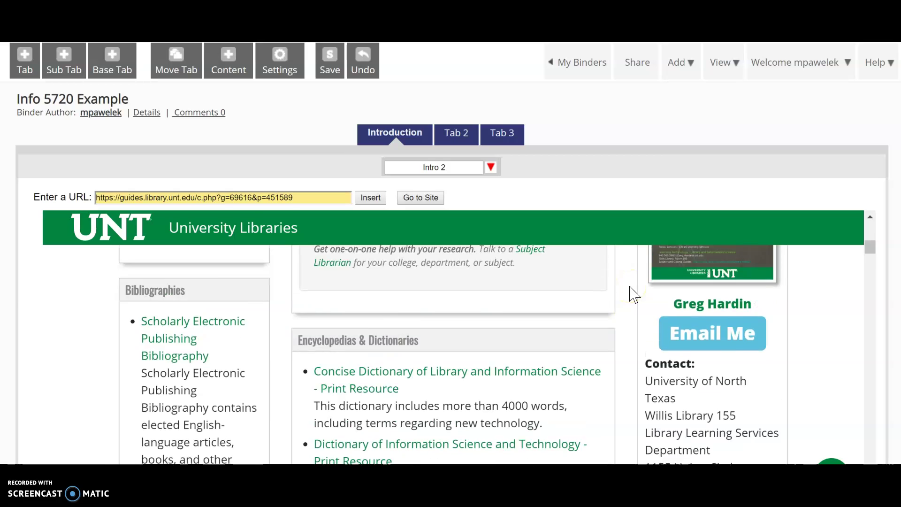
pyautogui.scroll(10, 634, 294)
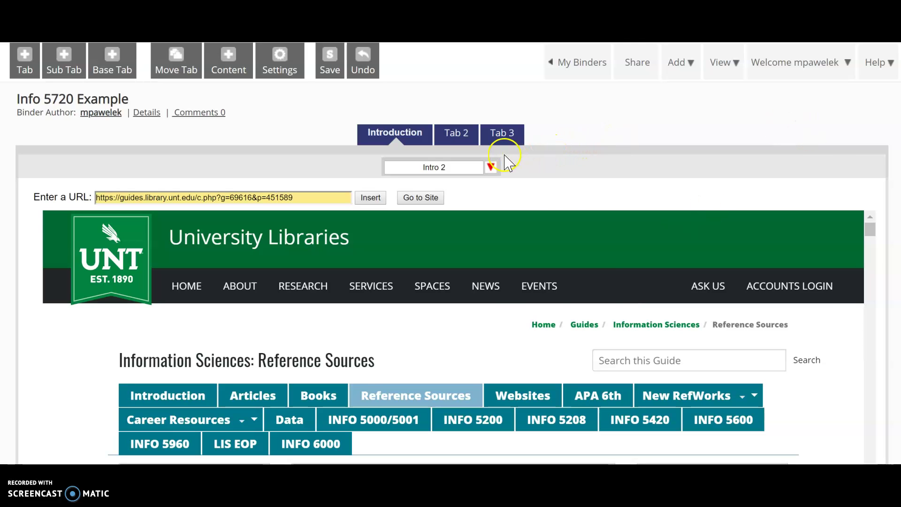
# Add another sub tab under Introduction and name it intro 3
pyautogui.click(492, 169)
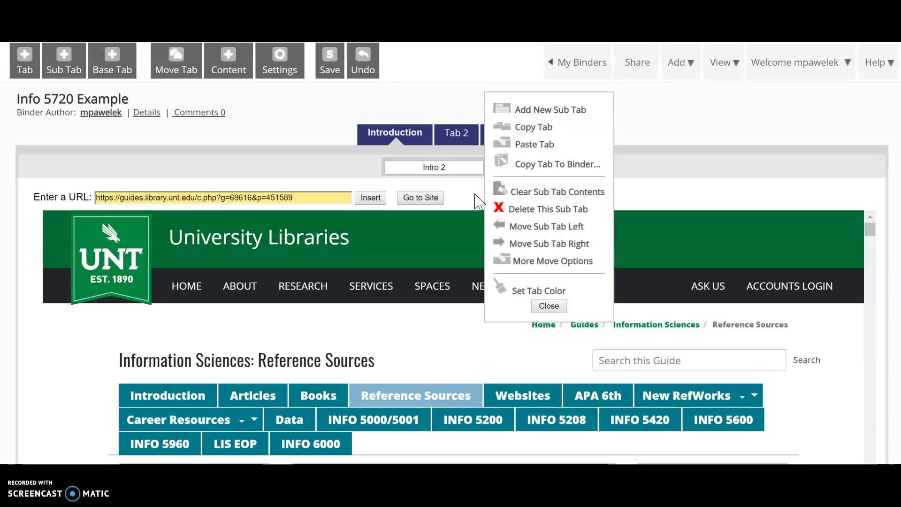
pyautogui.click(562, 111)
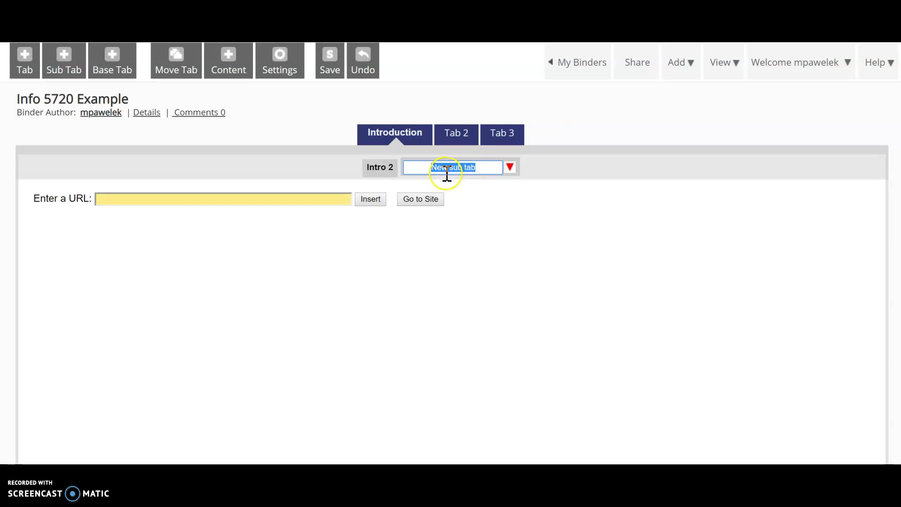
pyautogui.write('Intro 3')
# Switch back to the Intro 2 sub tab, and request a sub tab deletion but cancel it at the confirmation
pyautogui.click(511, 168)
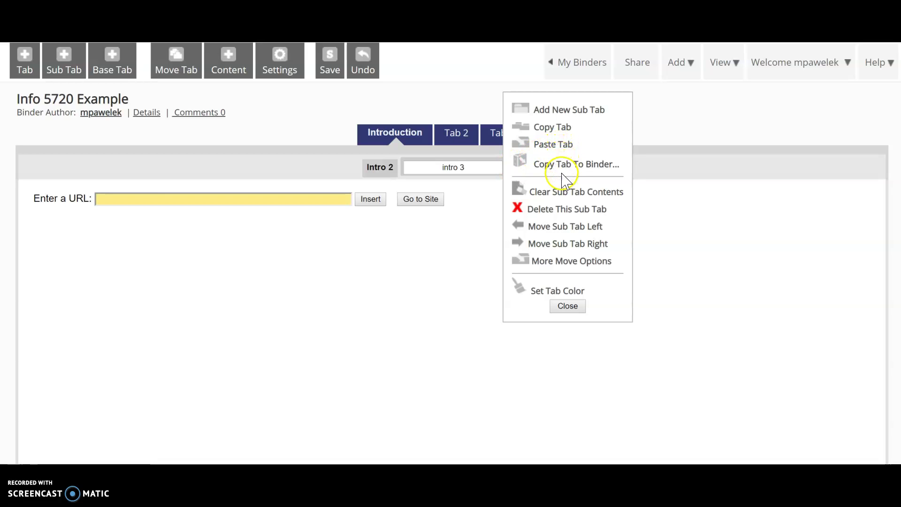
pyautogui.click(379, 172)
pyautogui.click(387, 167)
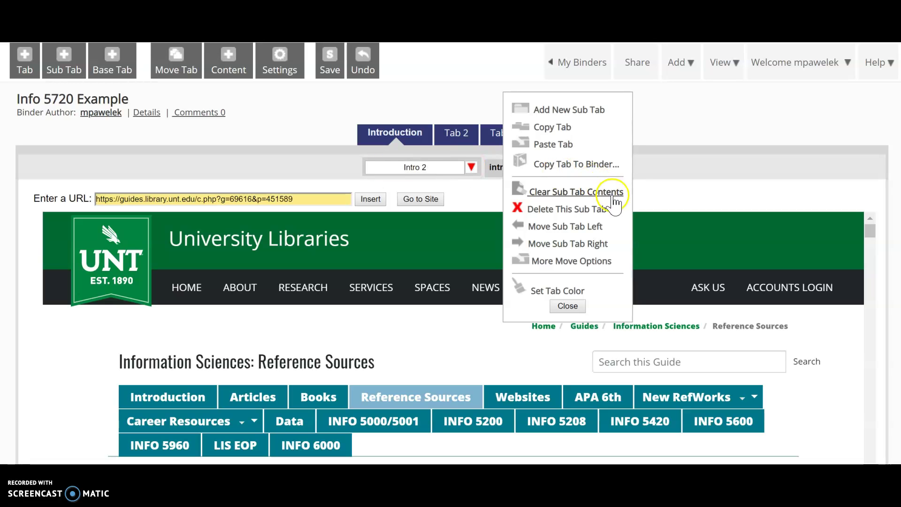
pyautogui.click(595, 209)
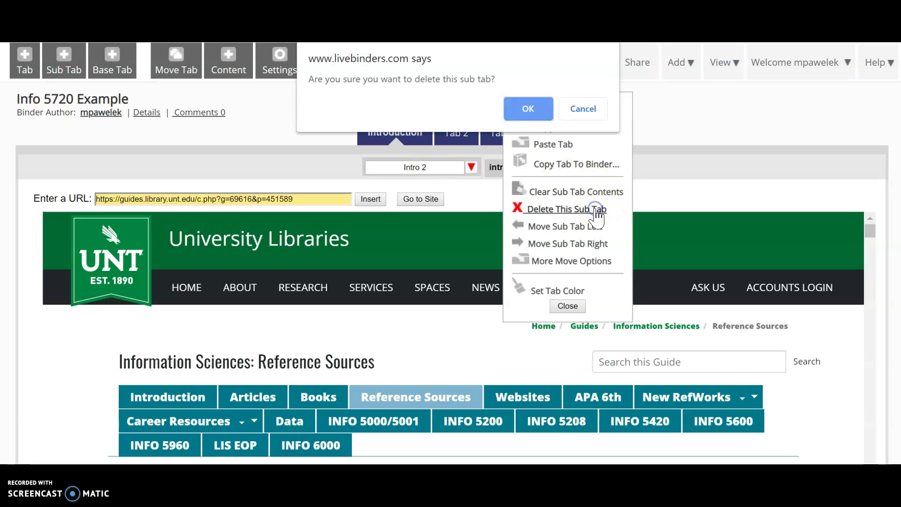
pyautogui.click(575, 110)
pyautogui.click(503, 159)
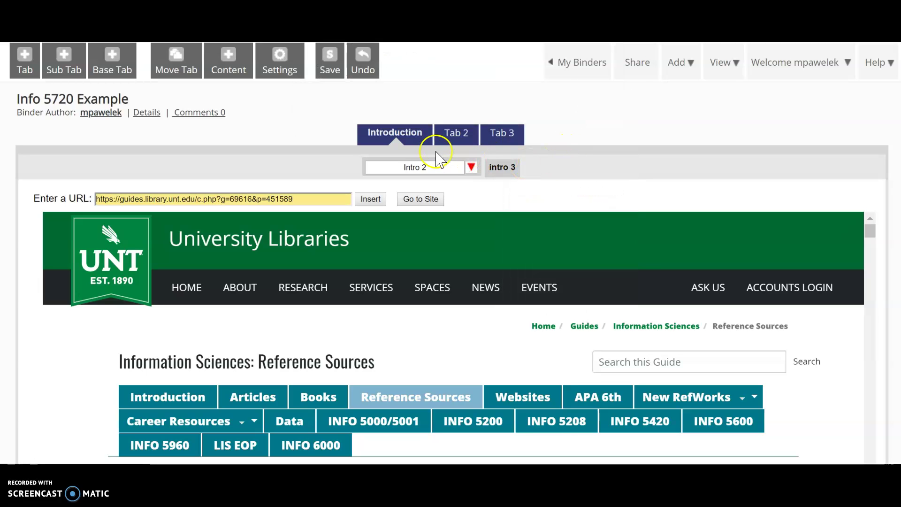
# Clear the contents of the Intro 2 sub tab and confirm
pyautogui.click(471, 167)
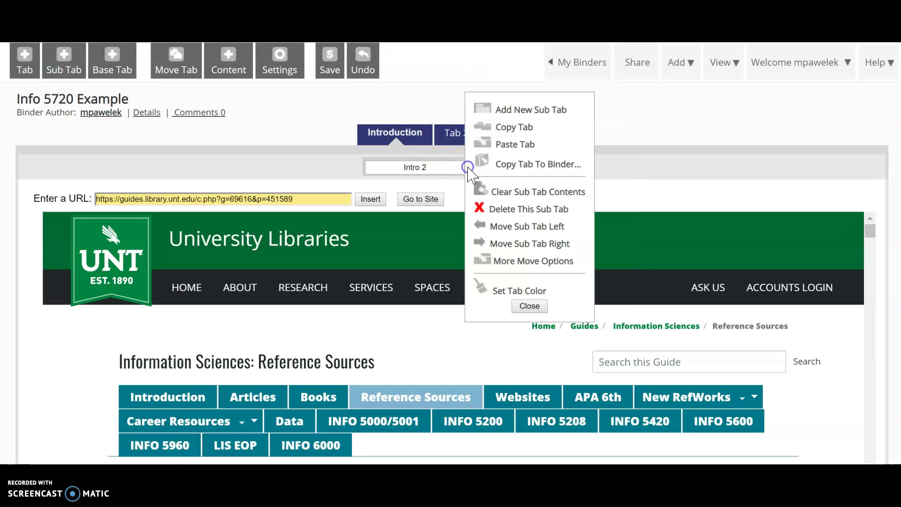
pyautogui.click(515, 192)
pyautogui.click(530, 105)
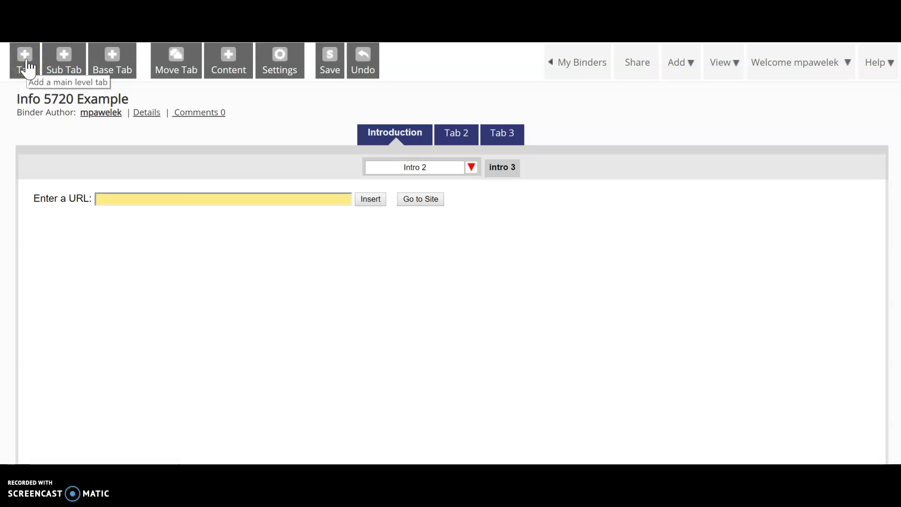
pyautogui.click(64, 63)
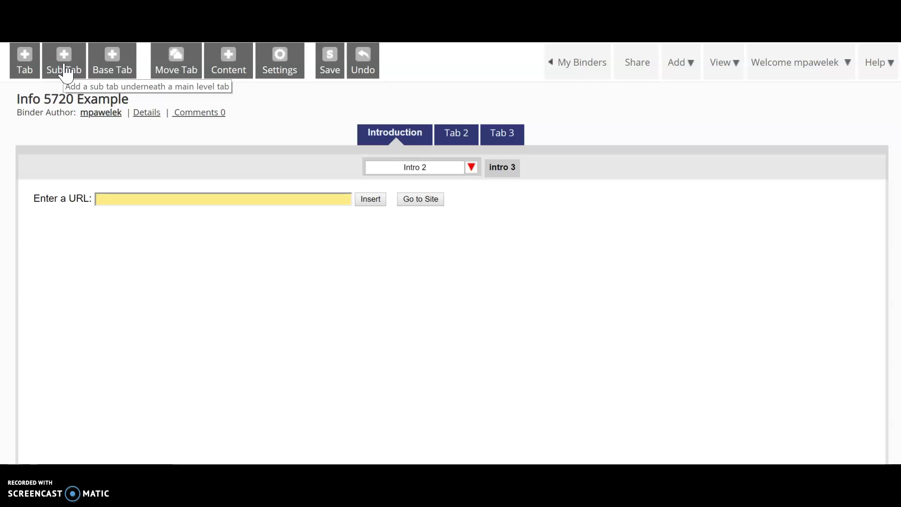
pyautogui.click(115, 71)
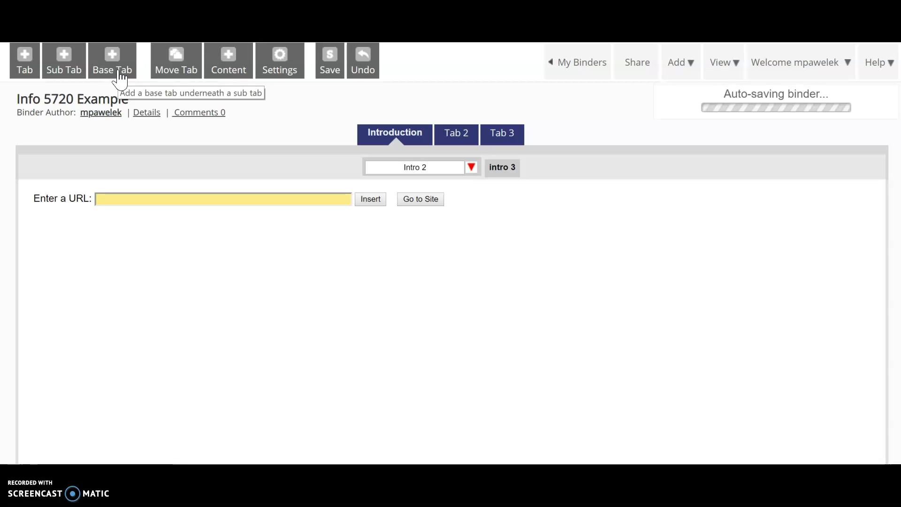
# Add a new main-level tab after Introduction and name it tab 4
pyautogui.click(38, 66)
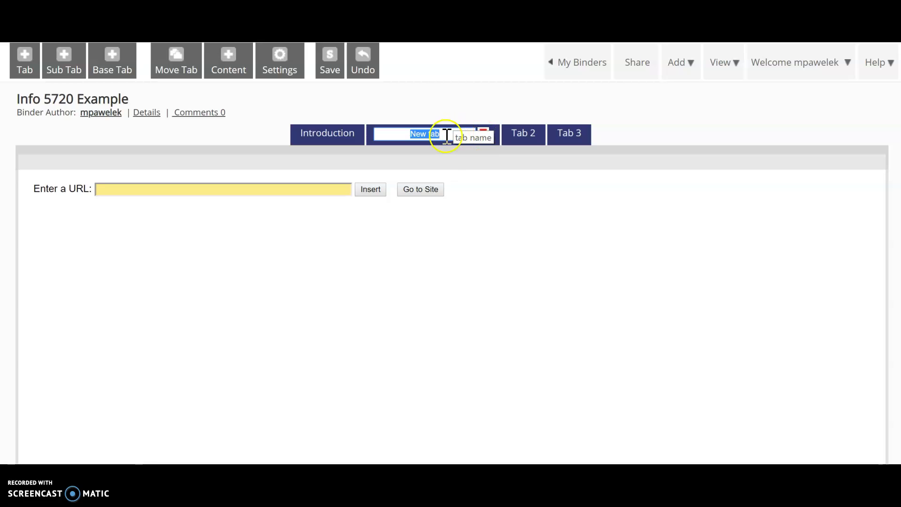
pyautogui.write('tab 4')
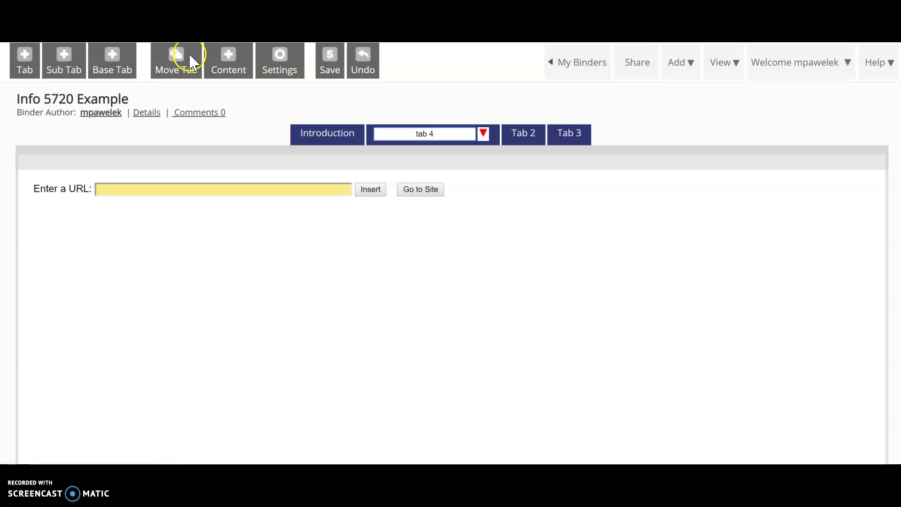
# Move tab 4 two positions to the right so that it comes after Tab 3
pyautogui.click(178, 68)
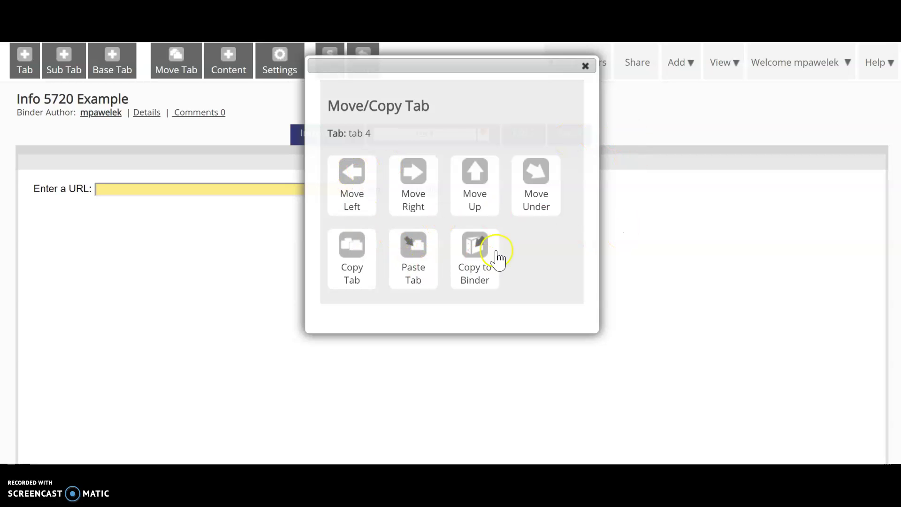
pyautogui.click(411, 185)
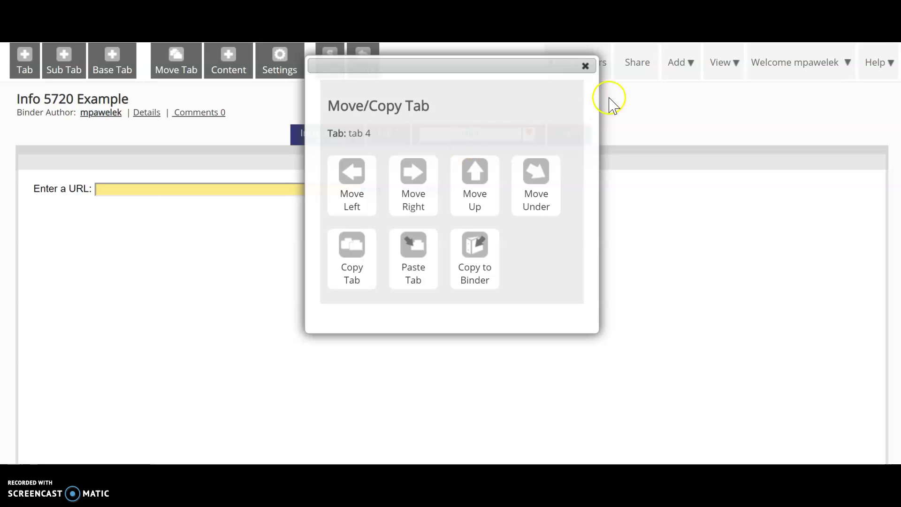
pyautogui.click(585, 66)
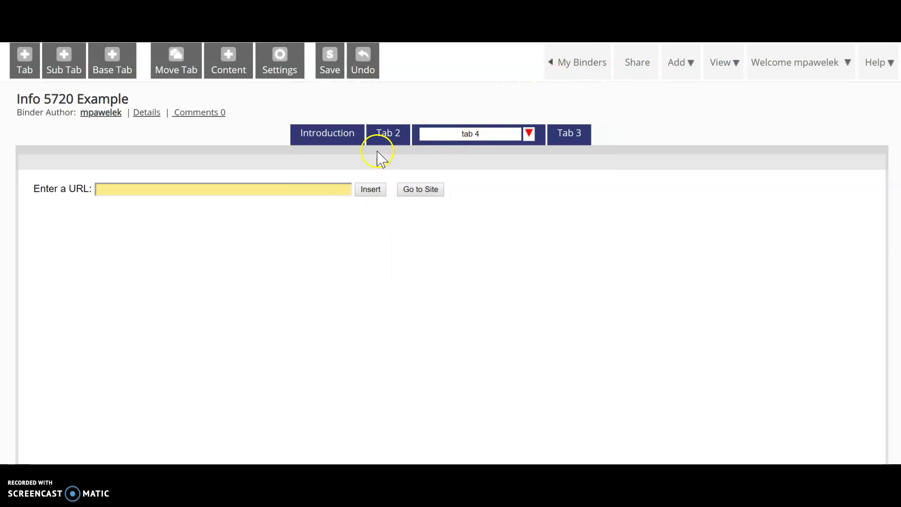
pyautogui.click(529, 134)
pyautogui.click(573, 215)
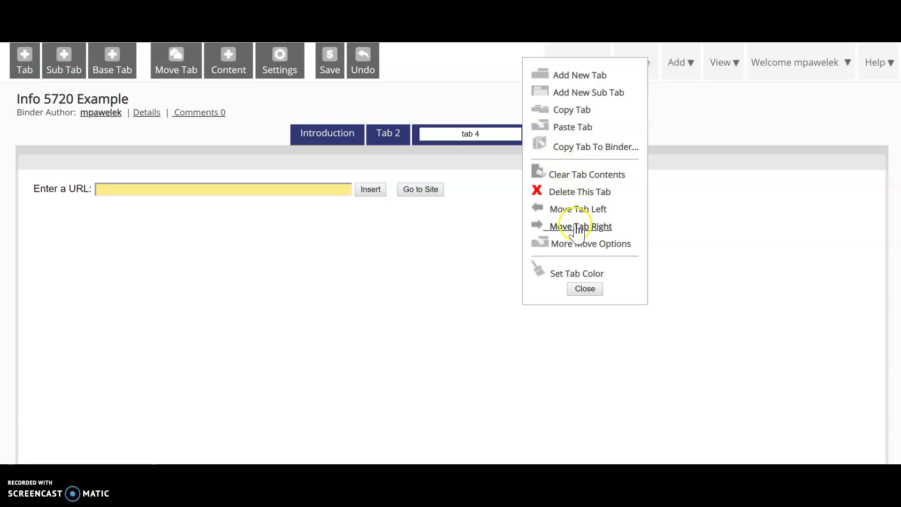
pyautogui.click(577, 227)
# Move tab 4 under Tab 2 as a sub tab using the additional move options
pyautogui.click(579, 134)
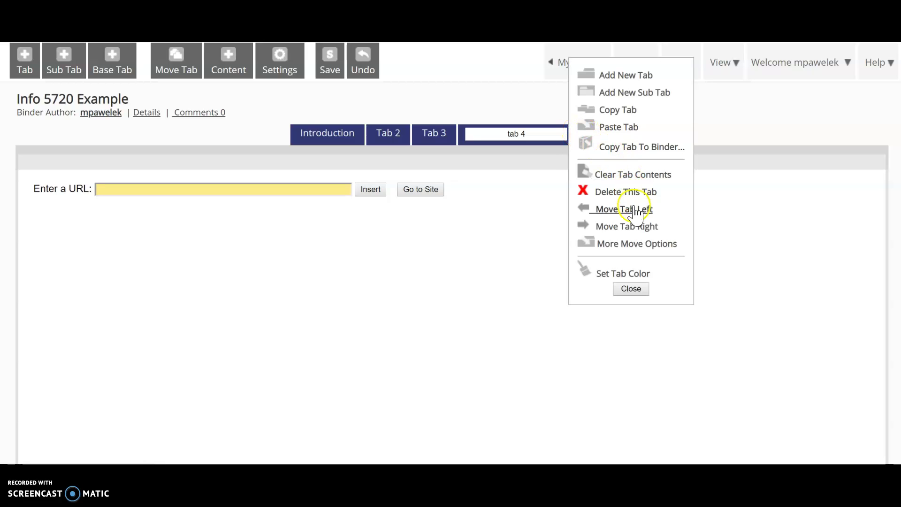
pyautogui.rightClick(642, 244)
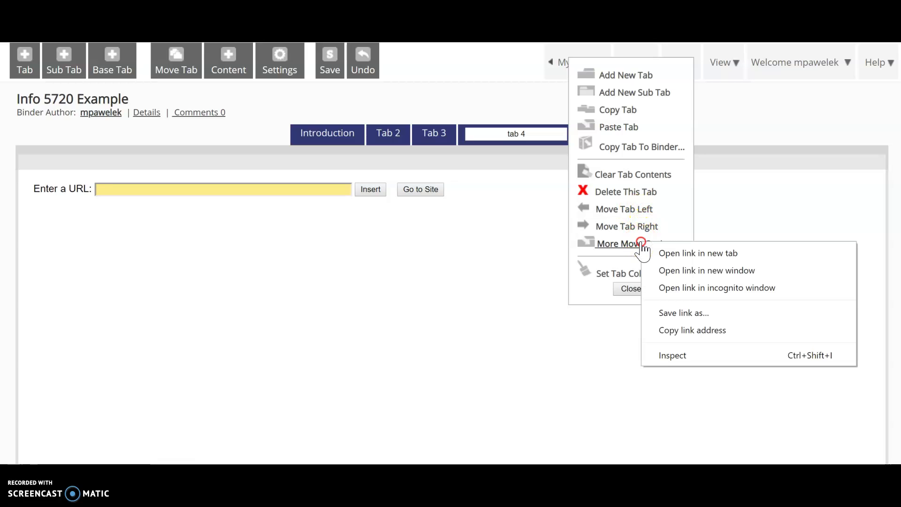
pyautogui.click(643, 244)
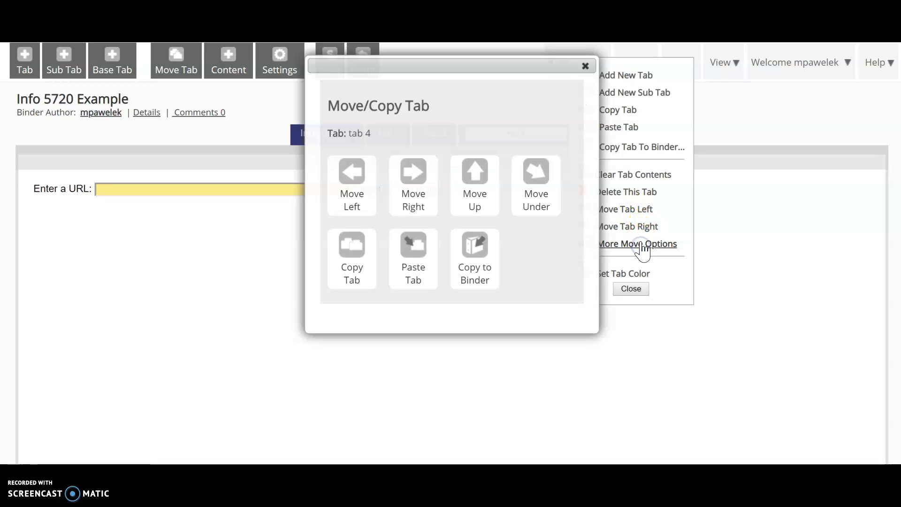
pyautogui.click(539, 184)
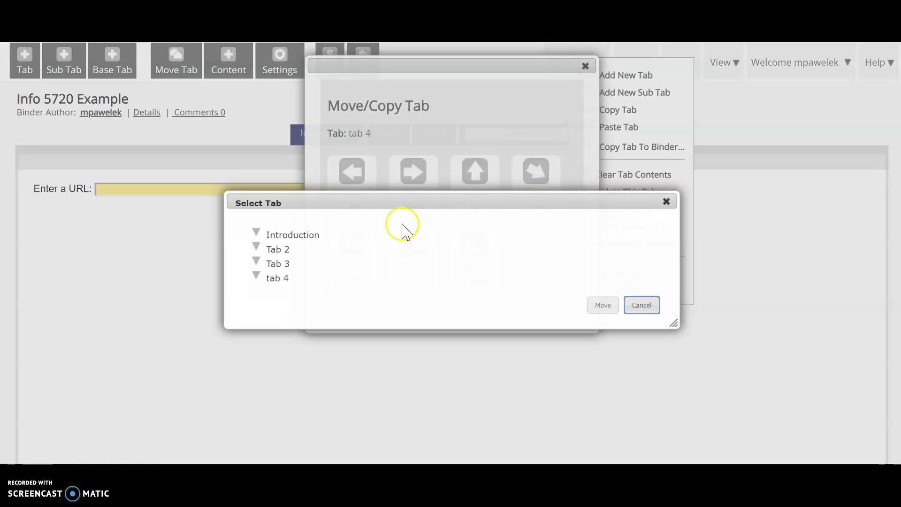
pyautogui.click(288, 253)
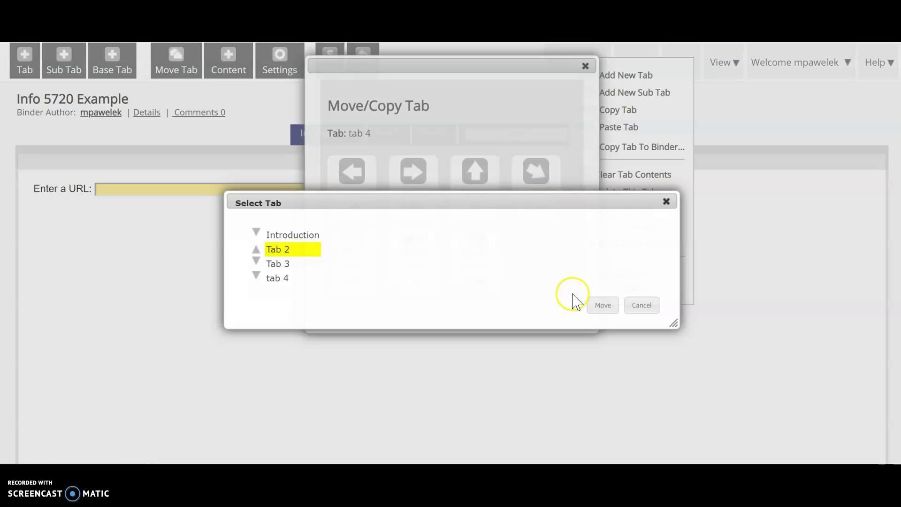
pyautogui.click(609, 311)
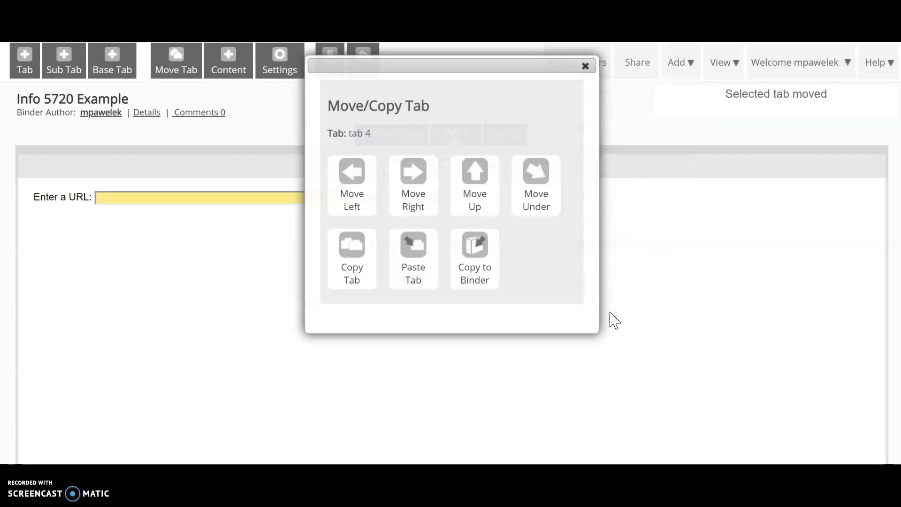
pyautogui.click(586, 66)
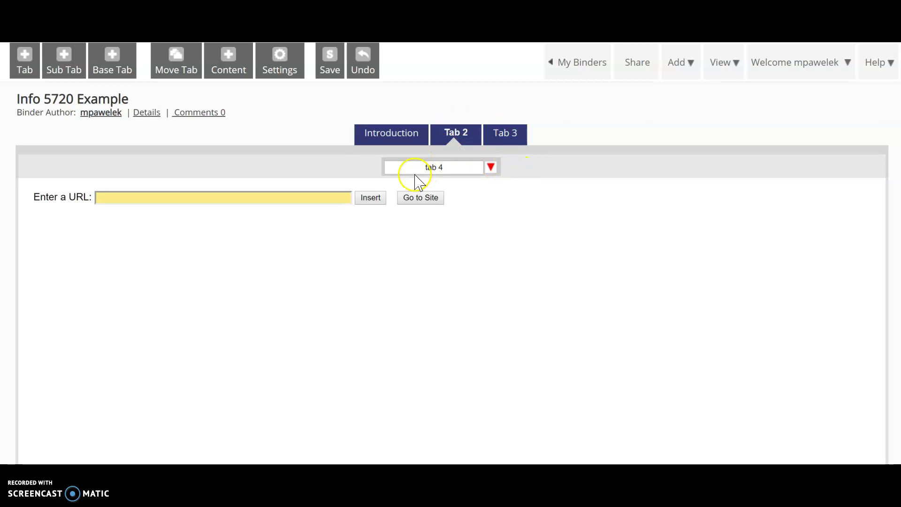
# Start adding video content to the tab 4 sub tab and search the YouTube library for Info 5720
pyautogui.click(230, 78)
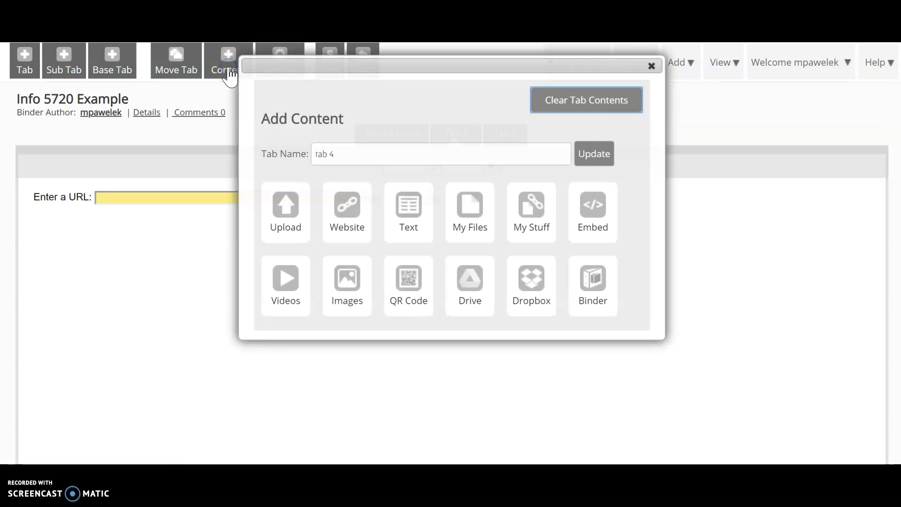
pyautogui.click(300, 298)
pyautogui.scroll(-2, 298, 300)
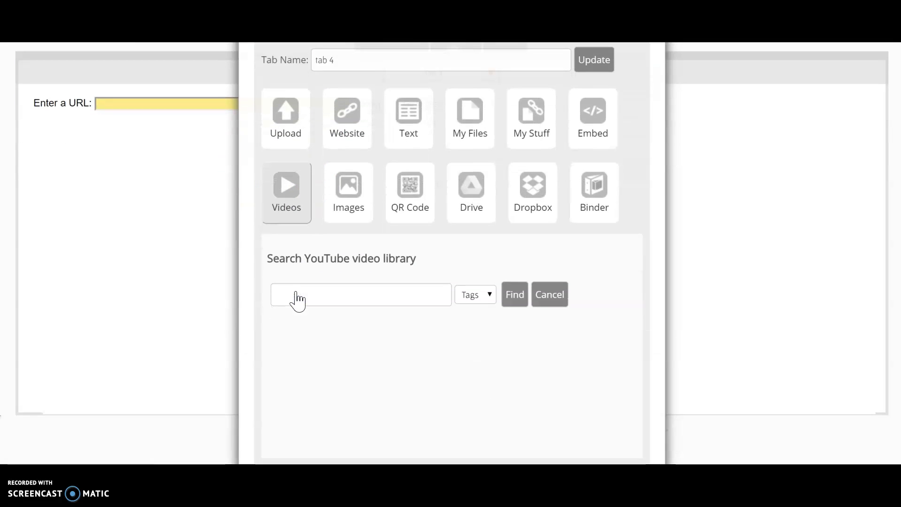
pyautogui.scroll(2, 298, 292)
pyautogui.scroll(-2, 296, 298)
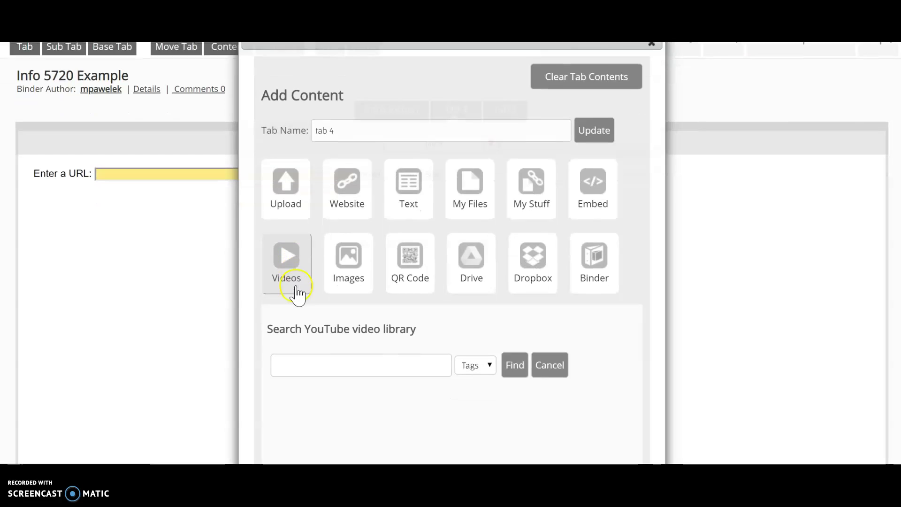
pyautogui.click(297, 286)
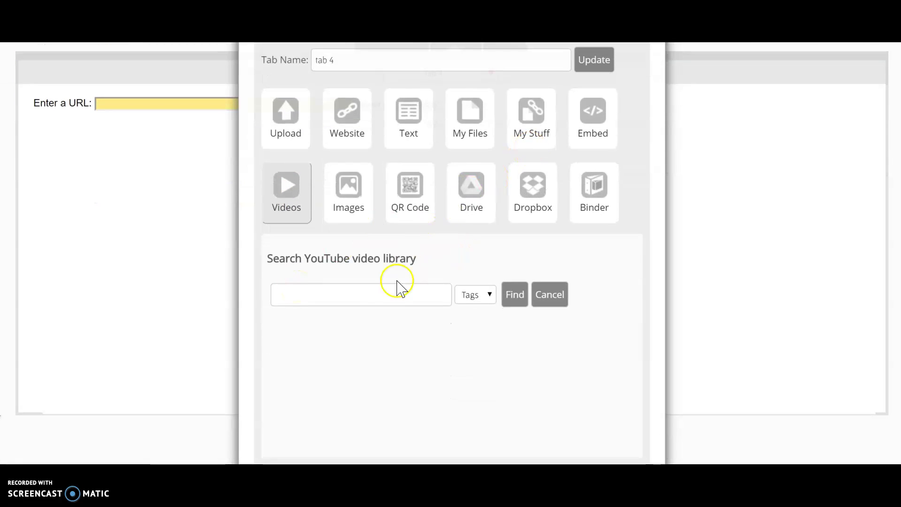
pyautogui.click(372, 301)
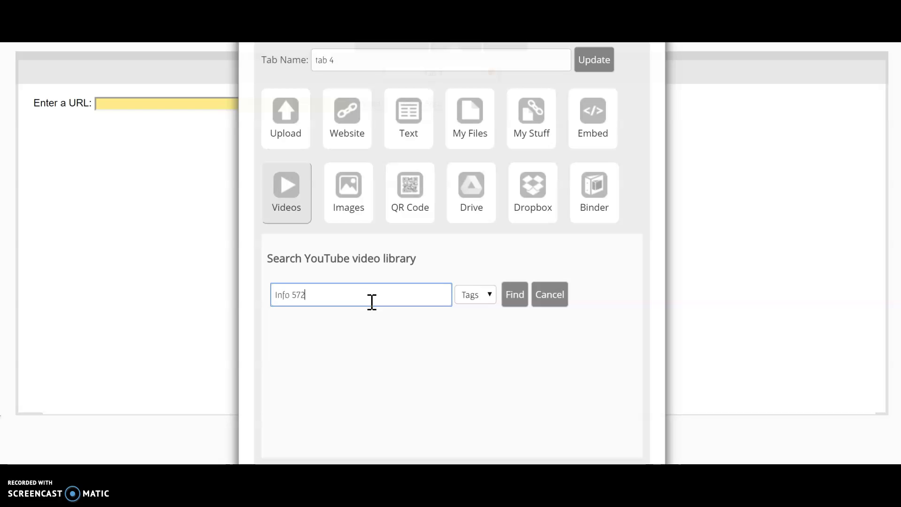
pyautogui.click(515, 300)
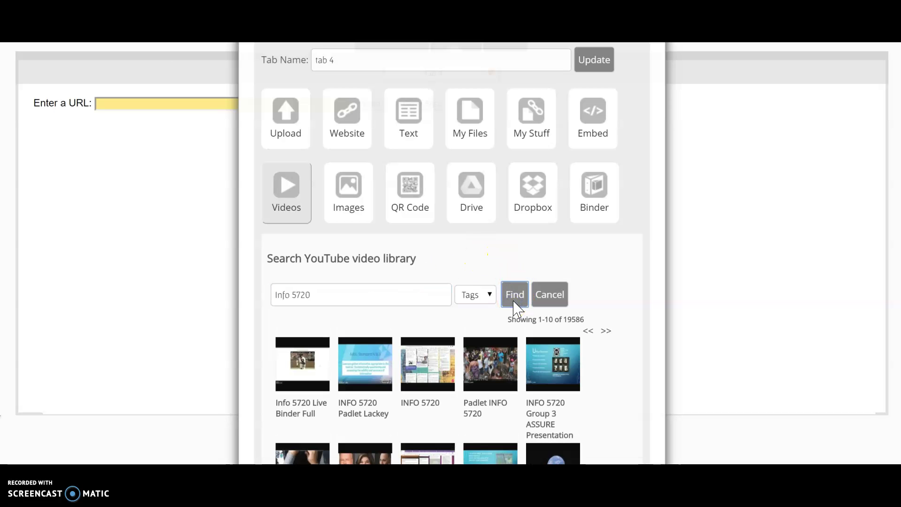
# Insert the INFO 5720 Summer 2019 Padlet Assignment video from the search results into tab 4 and close the content window
pyautogui.scroll(-2, 516, 305)
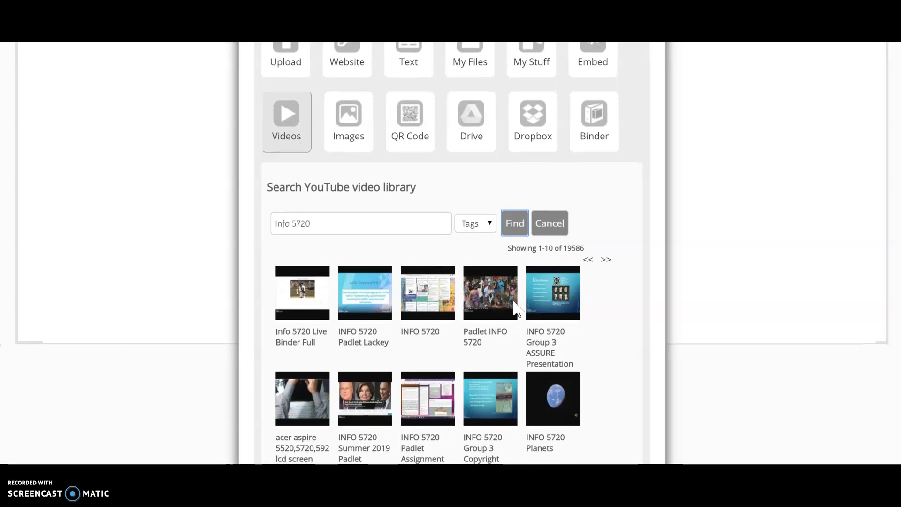
pyautogui.scroll(-1, 516, 307)
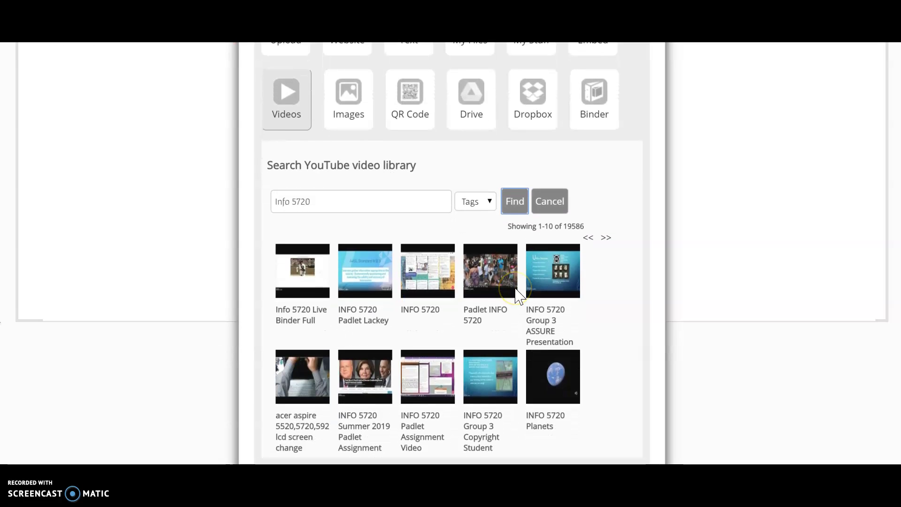
pyautogui.scroll(1, 519, 296)
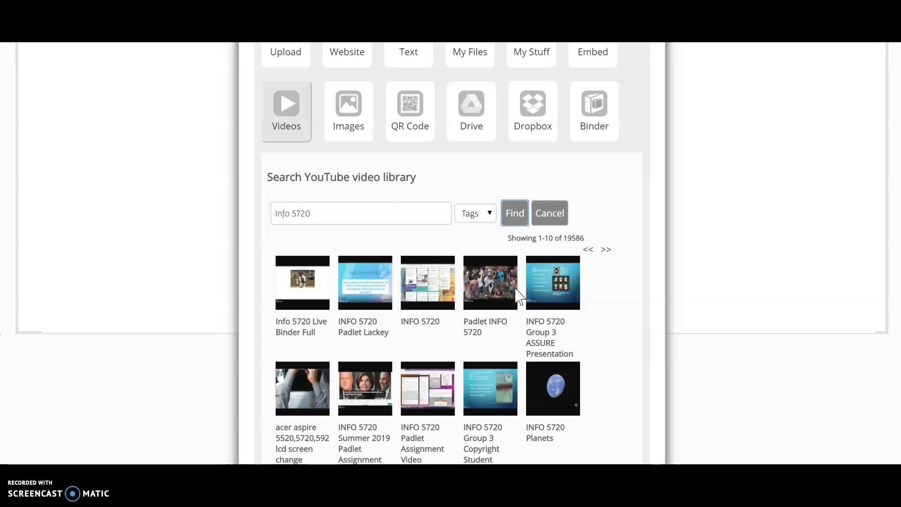
pyautogui.click(375, 396)
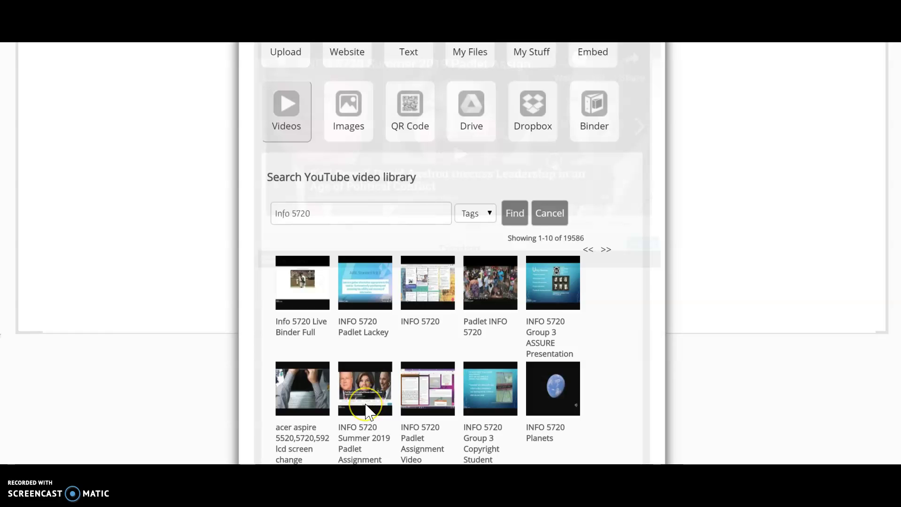
pyautogui.scroll(-1, 366, 412)
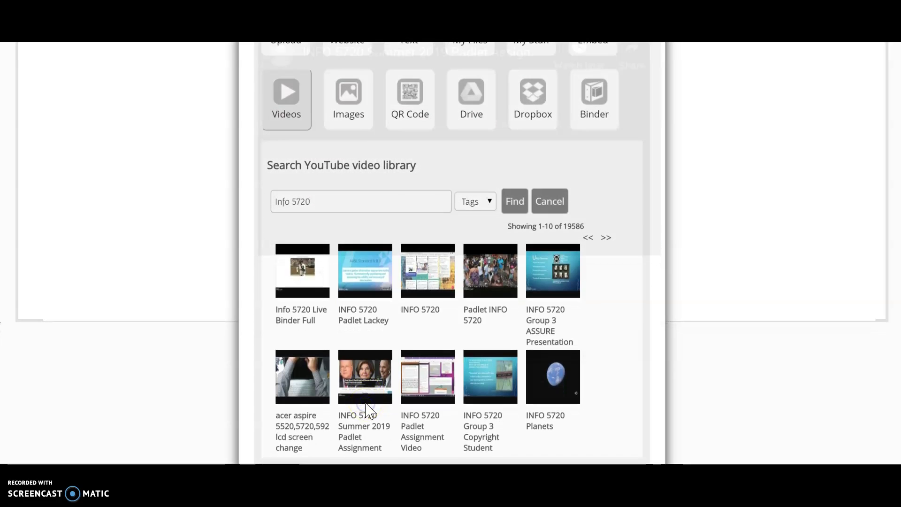
pyautogui.click(367, 379)
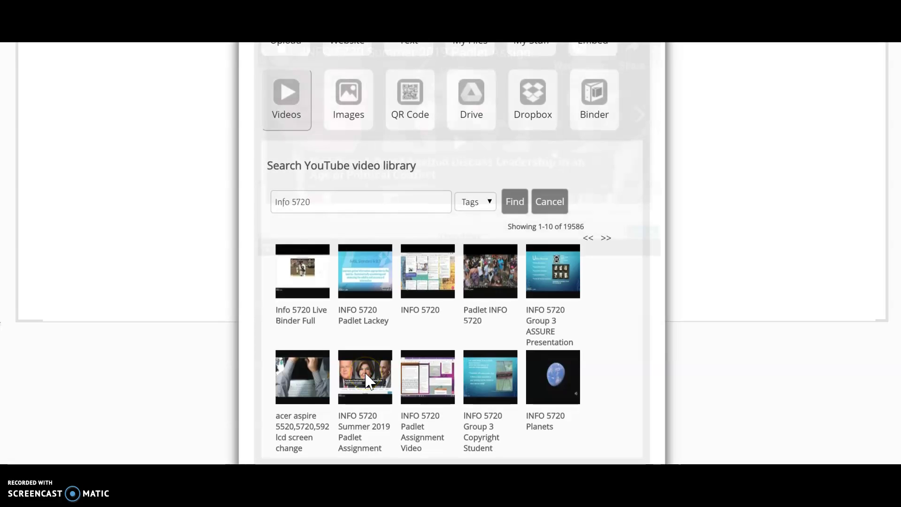
pyautogui.scroll(2, 367, 380)
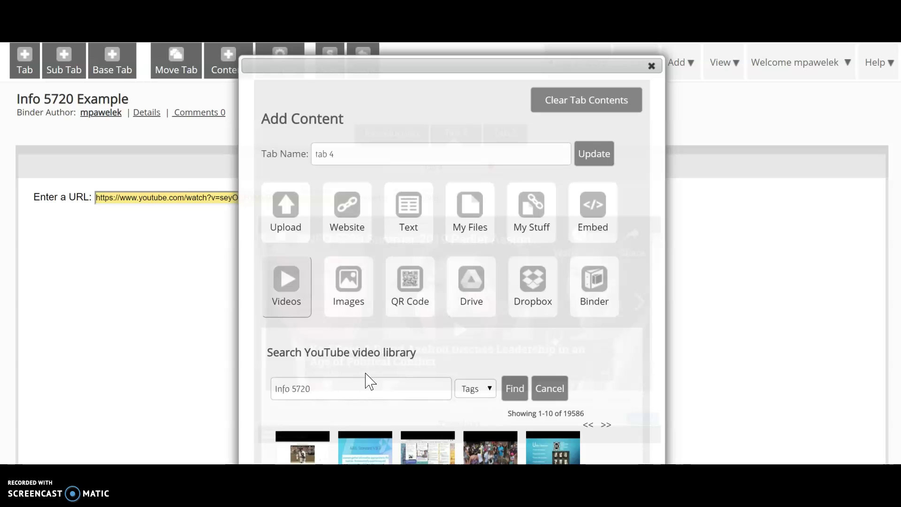
pyautogui.click(652, 66)
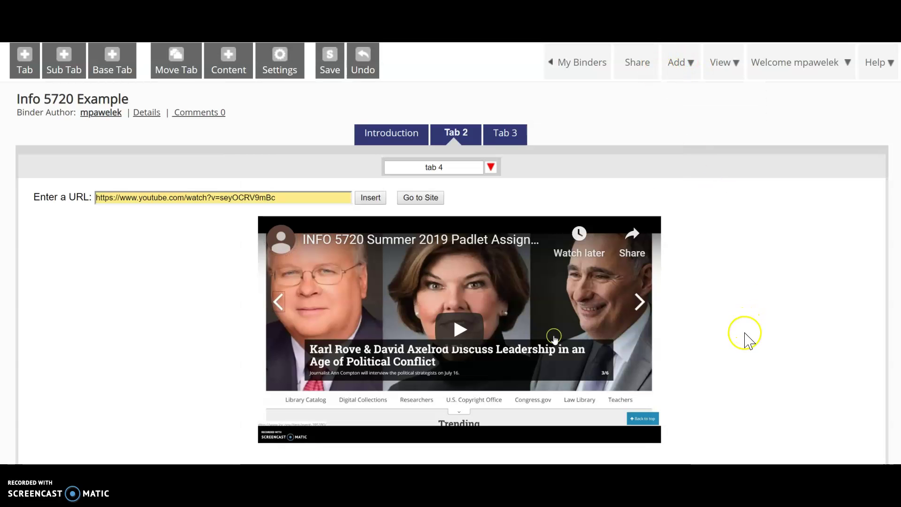
# Clear the contents of the tab 4 sub tab and confirm the clearing
pyautogui.scroll(-1, 733, 343)
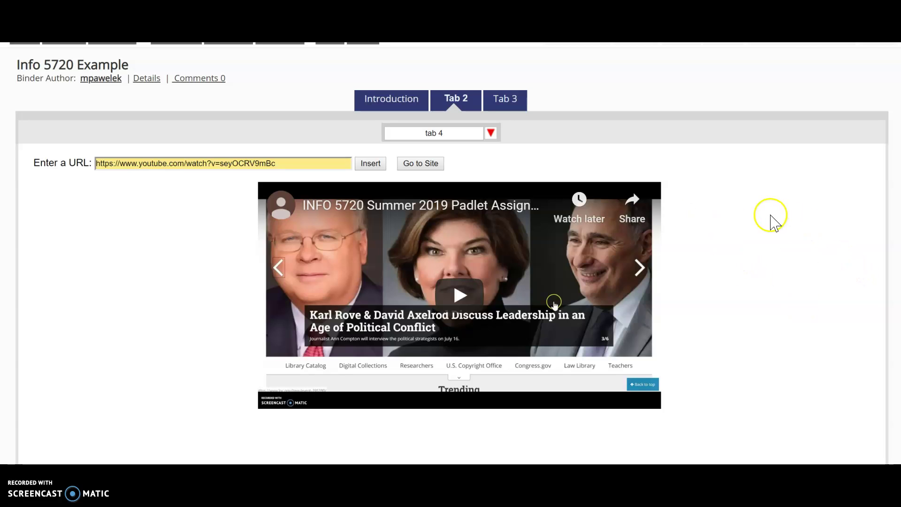
pyautogui.click(489, 134)
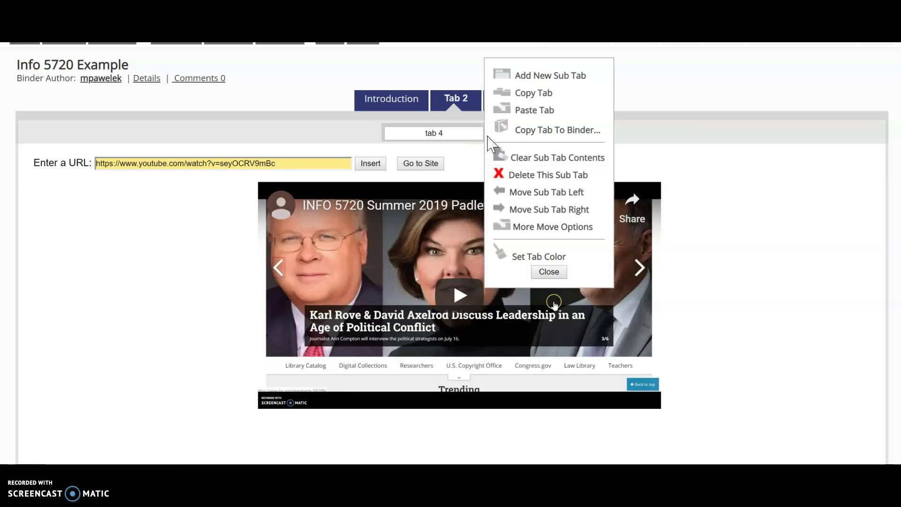
pyautogui.click(520, 157)
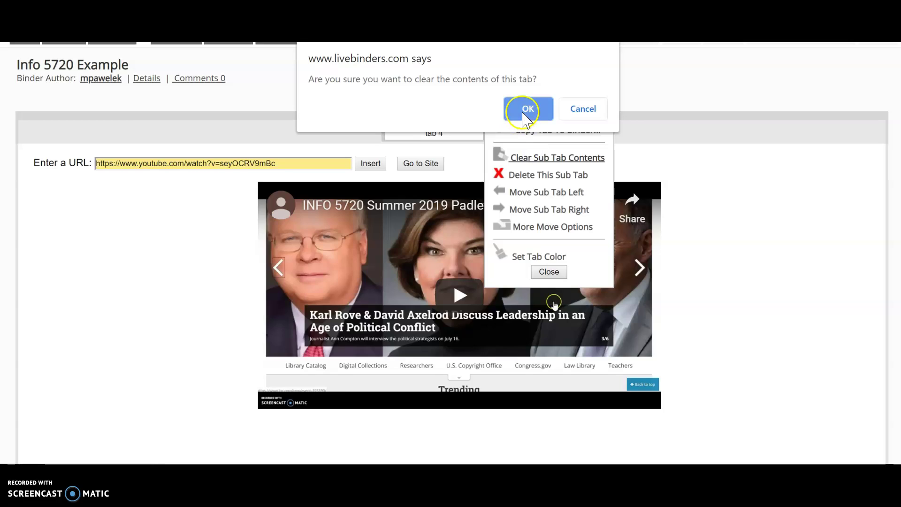
pyautogui.click(525, 111)
pyautogui.scroll(1, 419, 230)
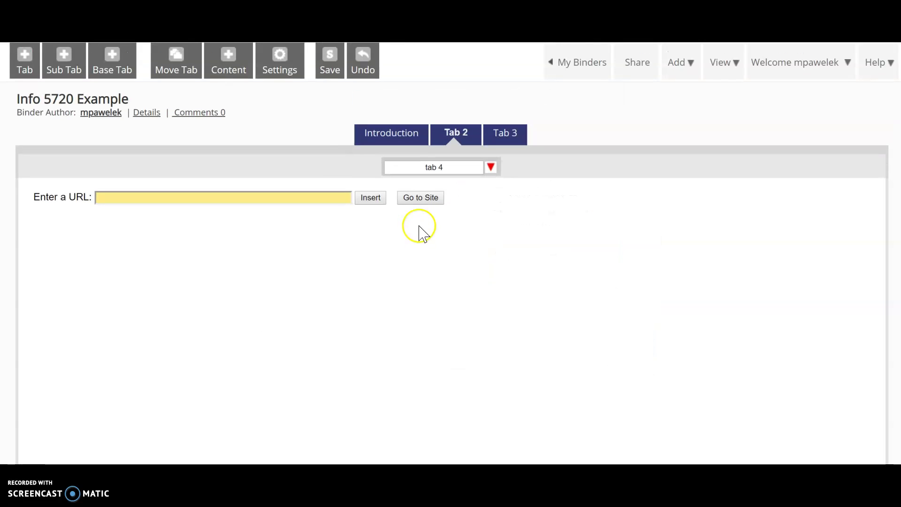
# Apply the Media - Text layout template to tab 4 and check the resulting page areas
pyautogui.click(227, 65)
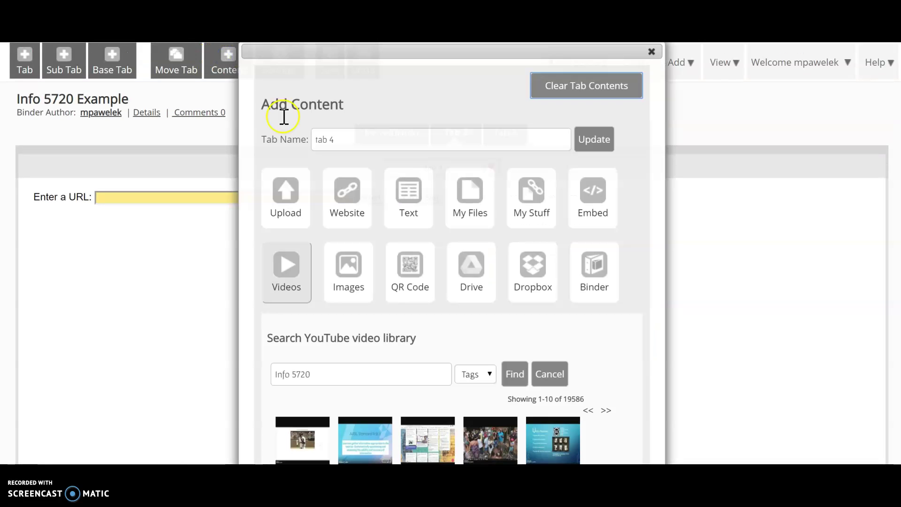
pyautogui.click(411, 199)
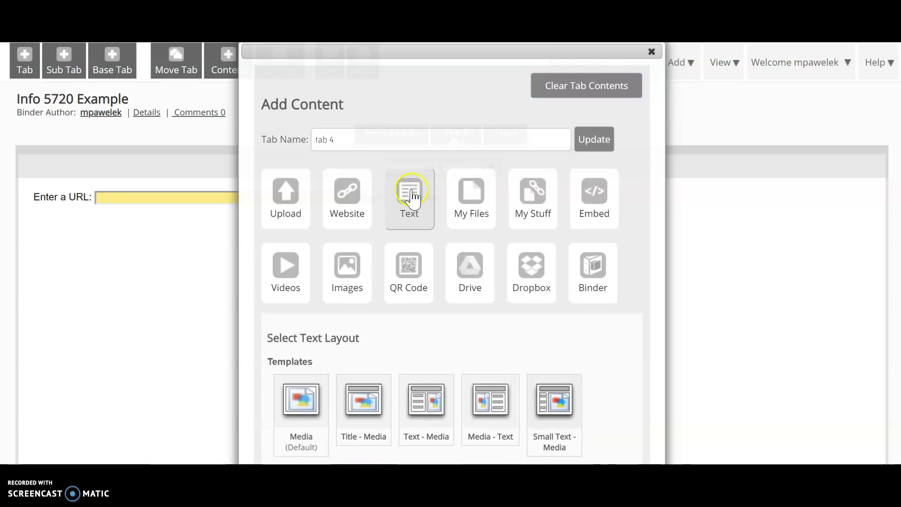
pyautogui.scroll(-2, 412, 201)
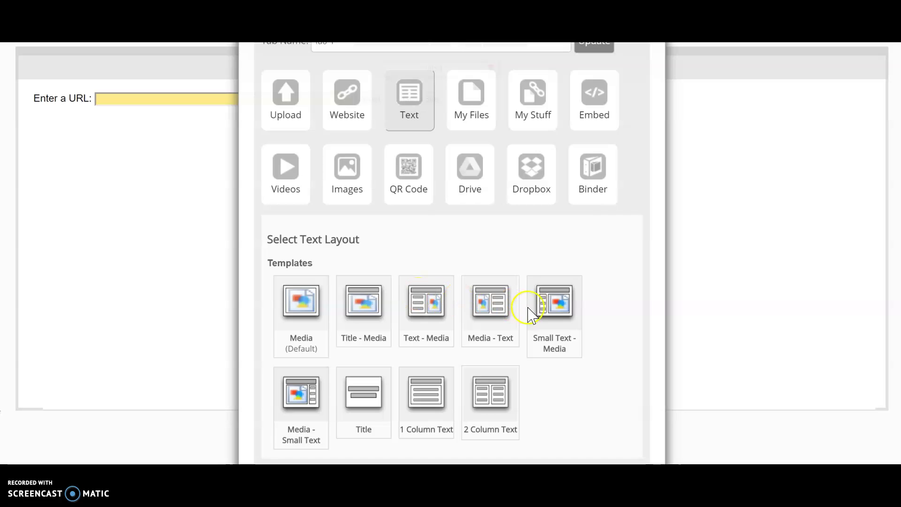
pyautogui.click(497, 298)
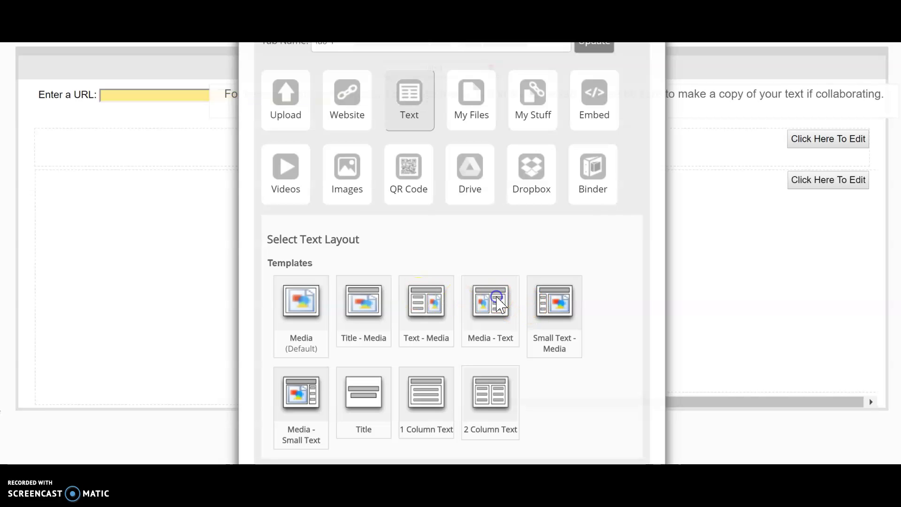
pyautogui.scroll(3, 498, 295)
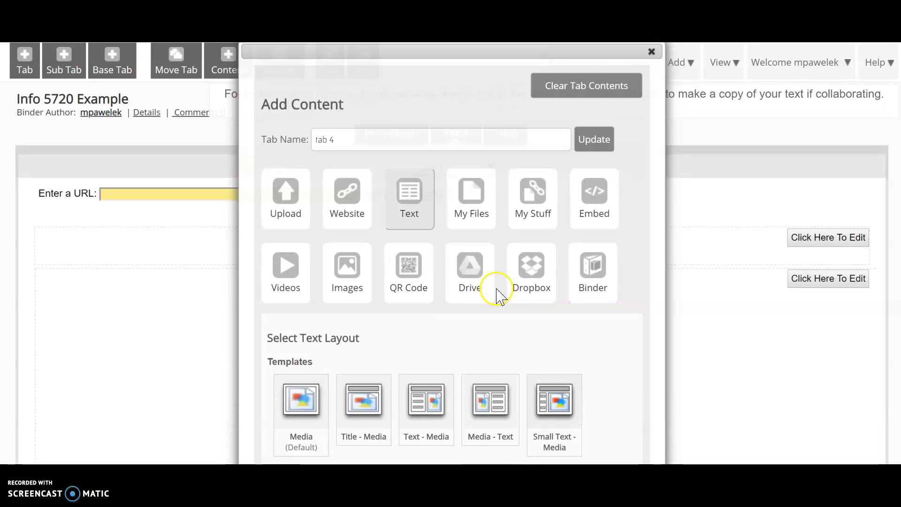
pyautogui.click(653, 52)
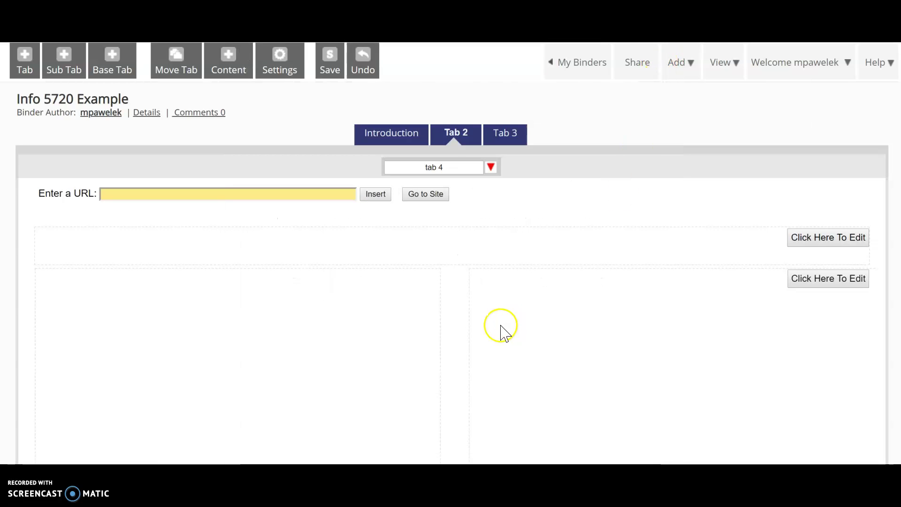
pyautogui.scroll(-2, 502, 328)
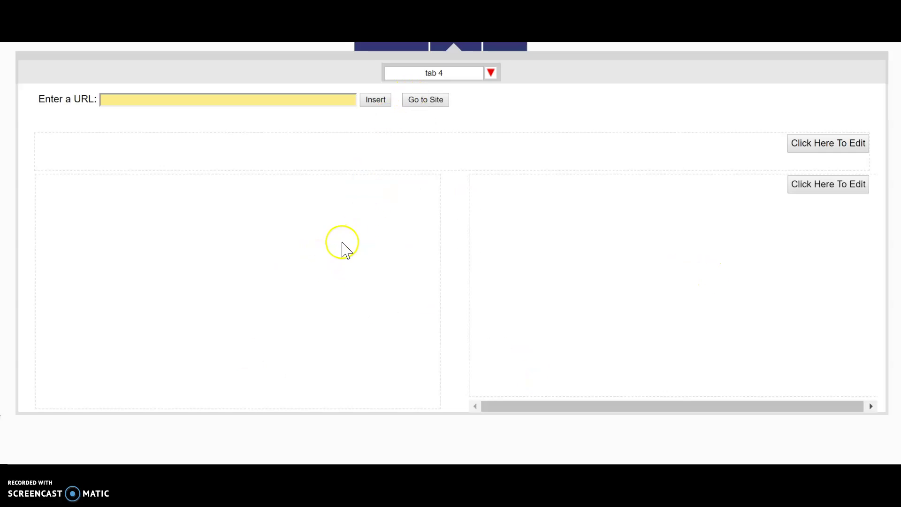
pyautogui.scroll(2, 356, 210)
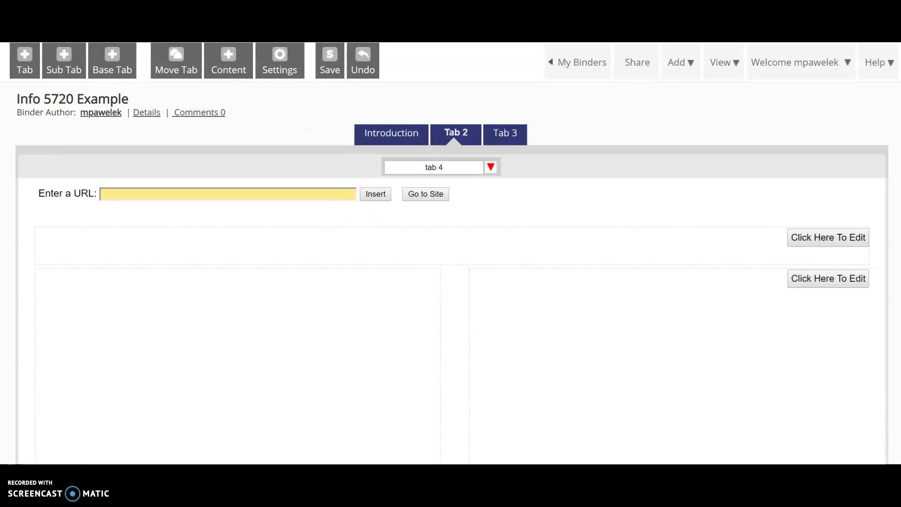
# Change the text layout of tab 4 to the Media - Small Text template
pyautogui.click(234, 68)
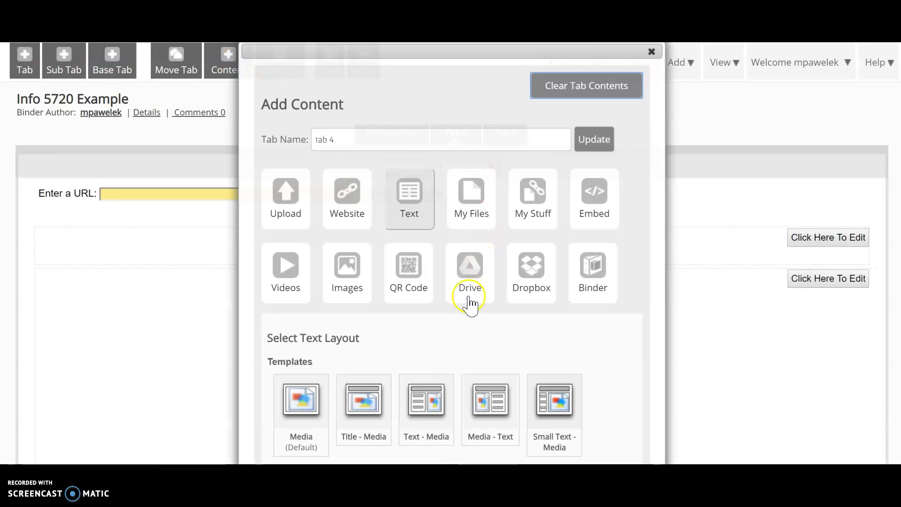
pyautogui.scroll(-2, 472, 300)
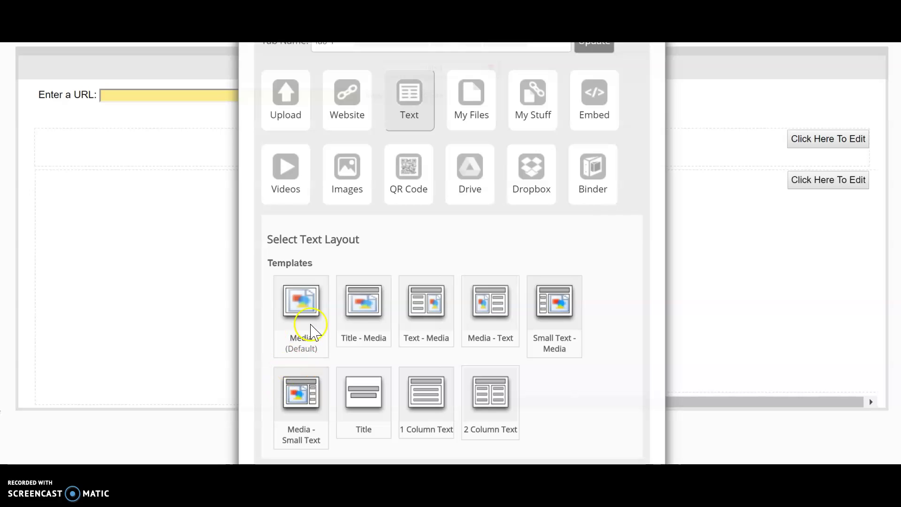
pyautogui.click(310, 390)
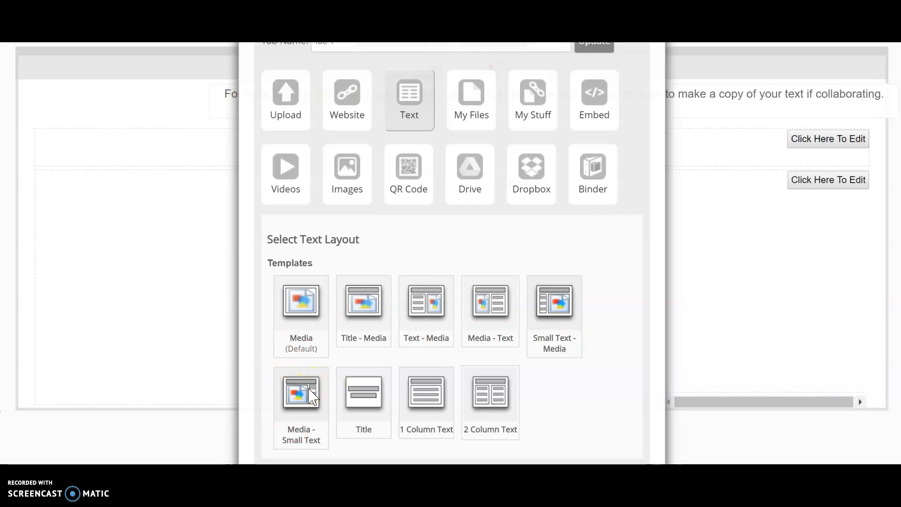
pyautogui.scroll(2, 323, 381)
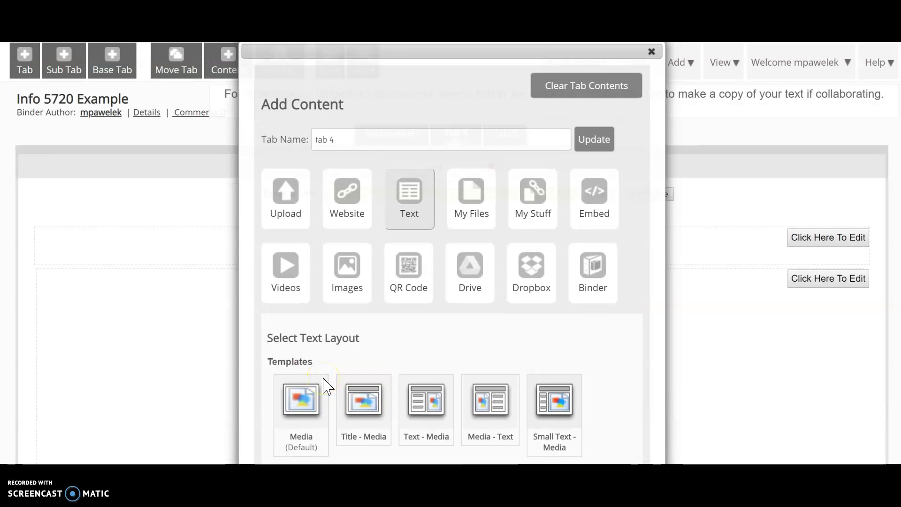
# Insert the INFO 5720 Group 3 ASSURE Presentation video into tab 4 from the Info 5720 results and close the content window
pyautogui.click(290, 265)
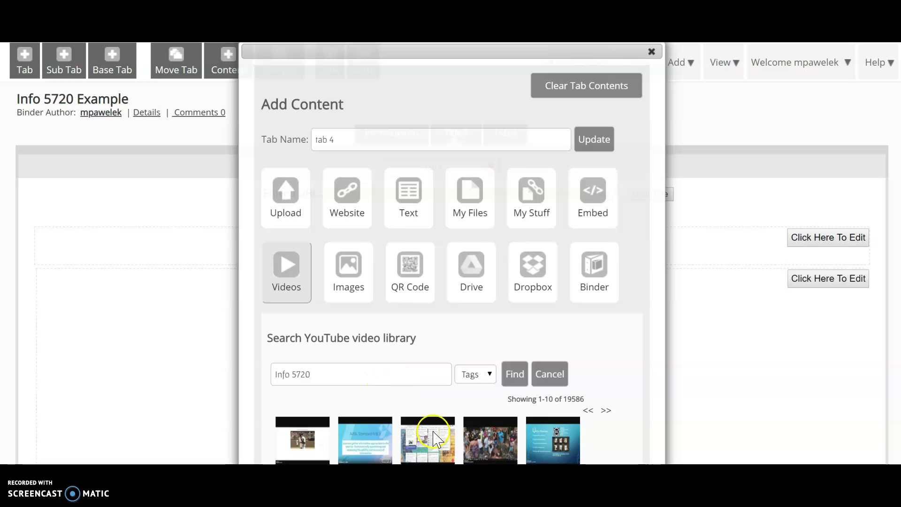
pyautogui.scroll(-1, 432, 437)
pyautogui.scroll(-3, 435, 439)
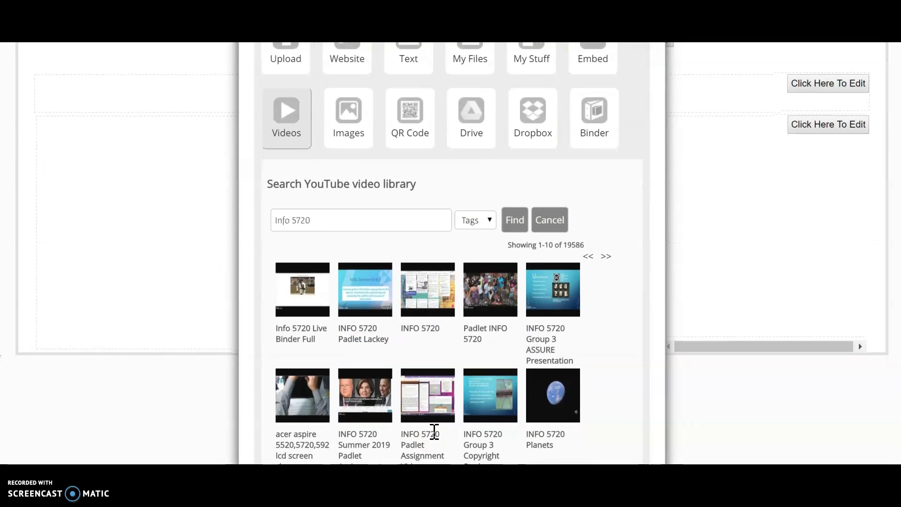
pyautogui.scroll(-1, 434, 432)
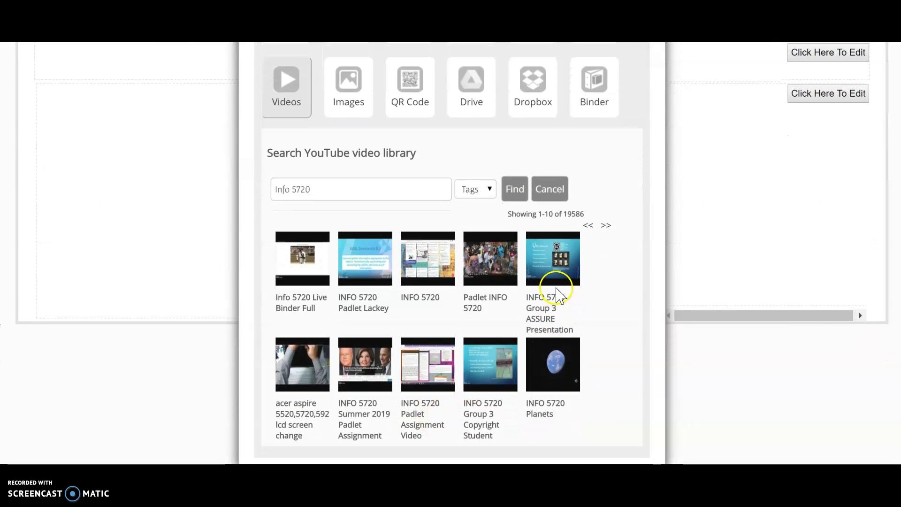
pyautogui.click(556, 255)
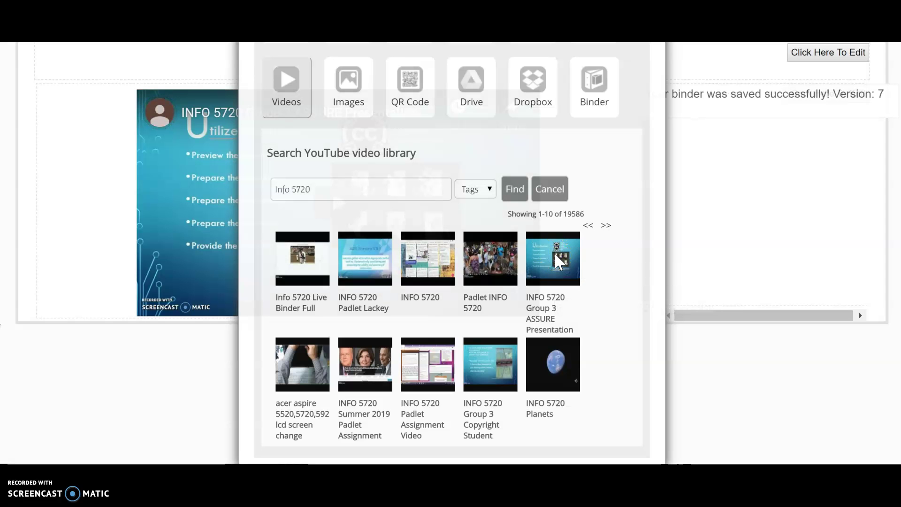
pyautogui.scroll(3, 555, 256)
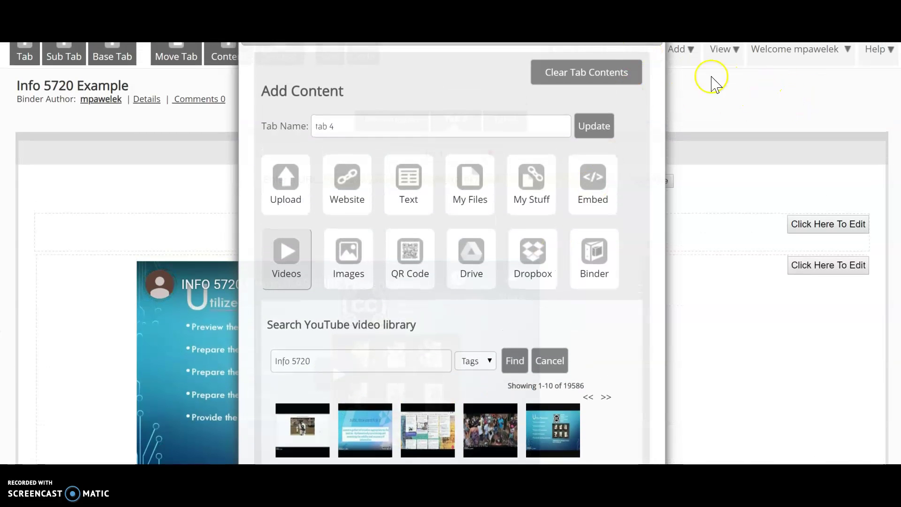
pyautogui.scroll(-1, 630, 136)
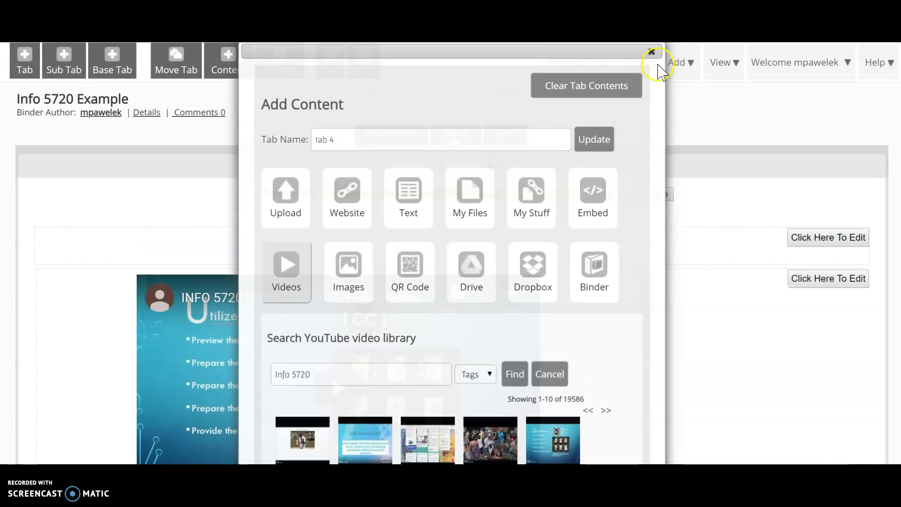
pyautogui.click(654, 52)
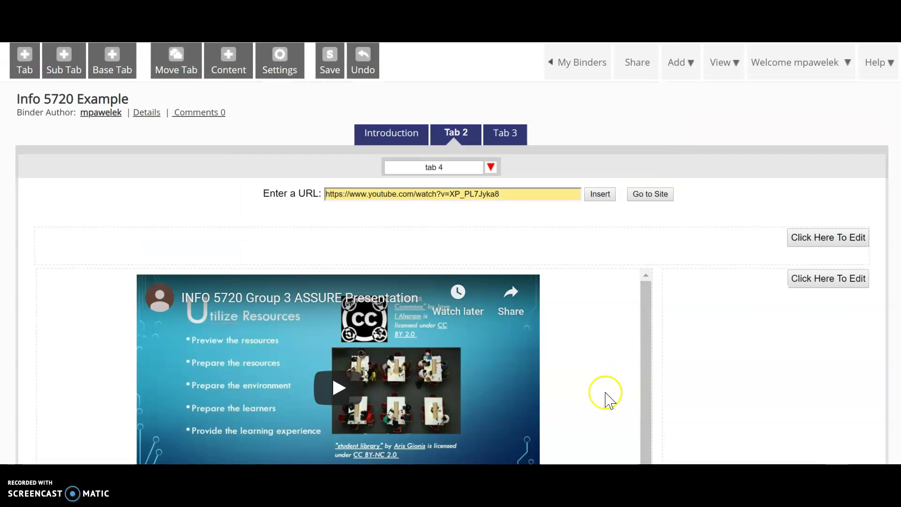
# Enter "Caption for video" in the small text area beside the video and save the text
pyautogui.scroll(-1, 608, 399)
pyautogui.scroll(1, 609, 394)
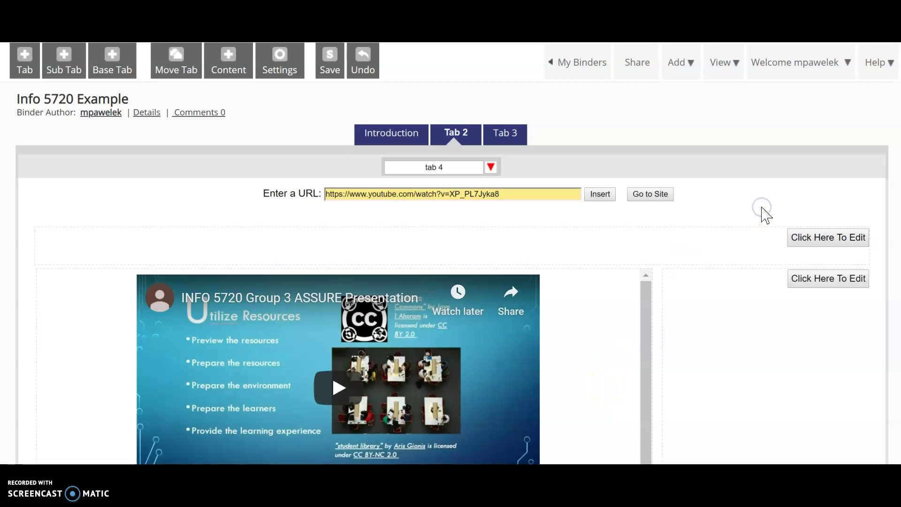
pyautogui.scroll(-2, 764, 211)
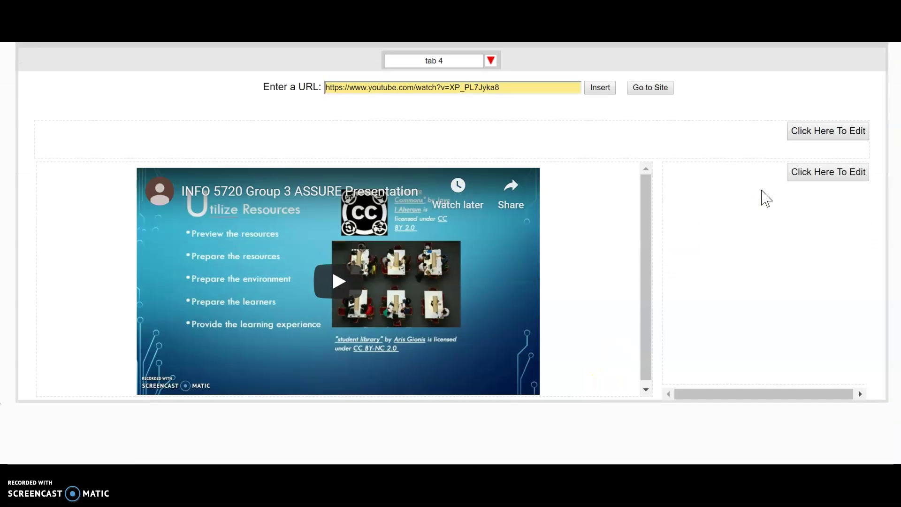
pyautogui.click(819, 173)
pyautogui.click(697, 382)
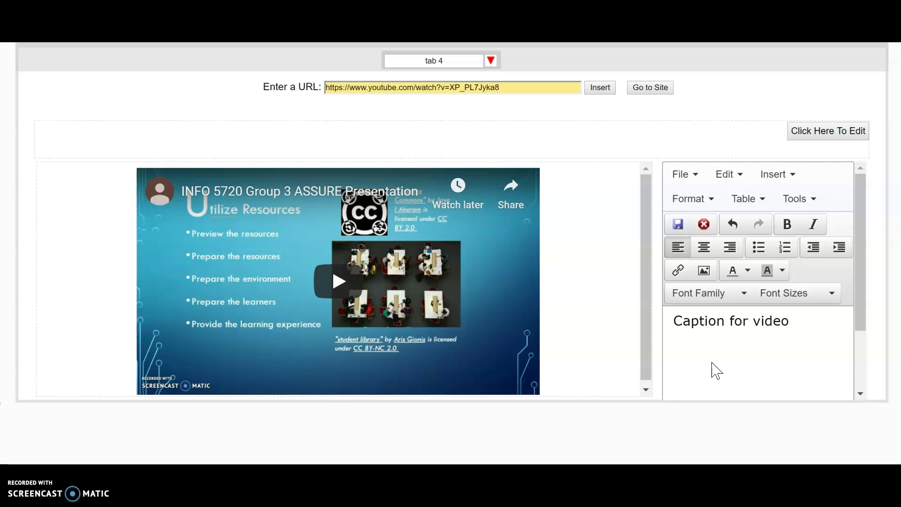
pyautogui.click(681, 224)
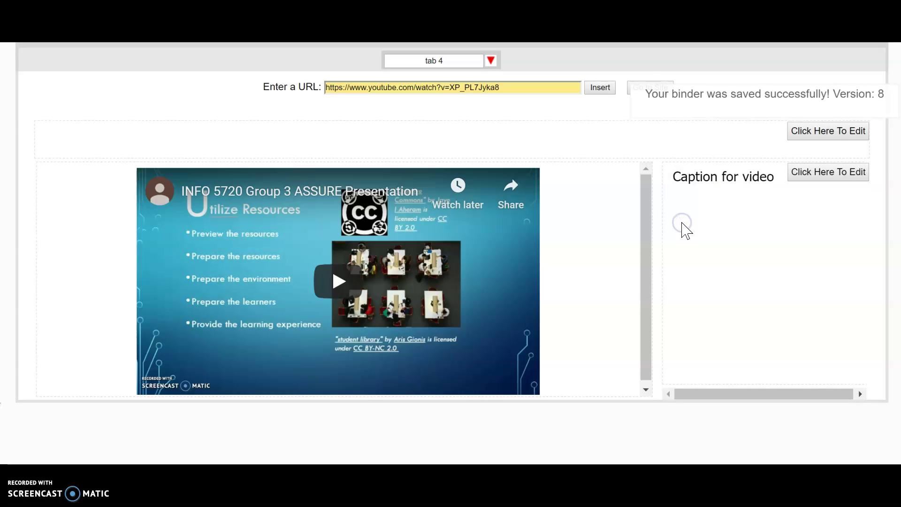
# Enter "Title" in the title area above the video on tab 4
pyautogui.click(805, 130)
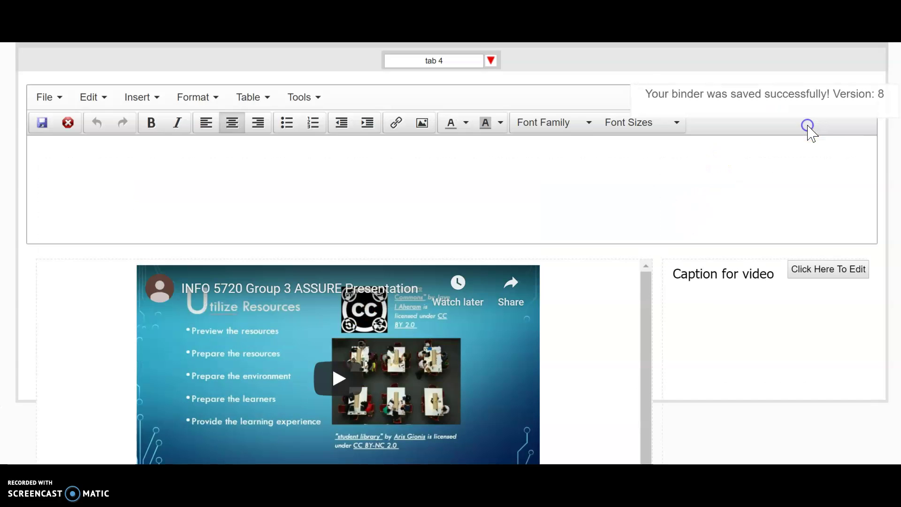
pyautogui.write('Title')
pyautogui.click(369, 121)
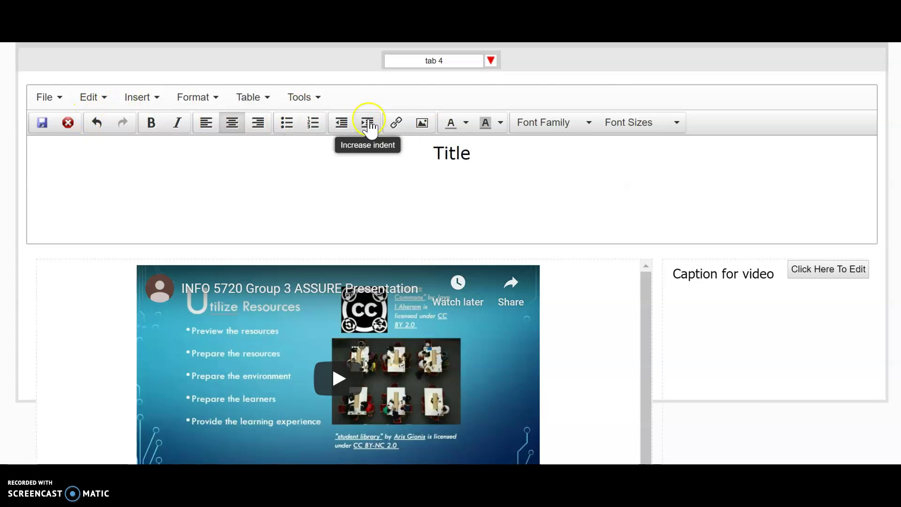
# Colour the word "Title" magenta and save the title text
pyautogui.click(463, 127)
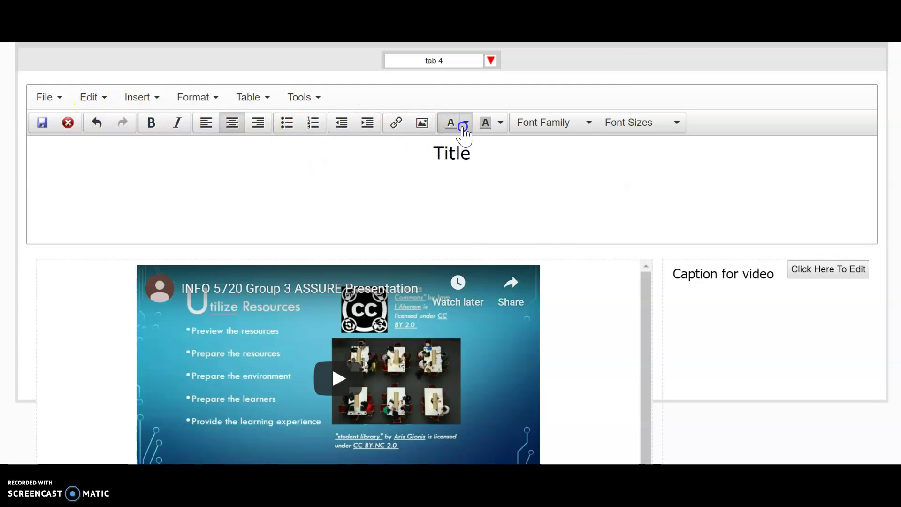
pyautogui.click(456, 190)
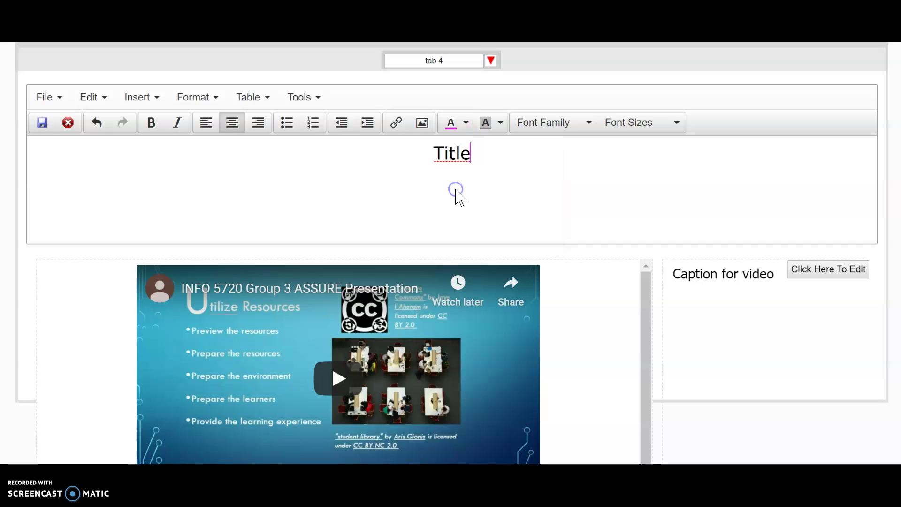
pyautogui.moveTo(473, 153); pyautogui.dragTo(444, 156)
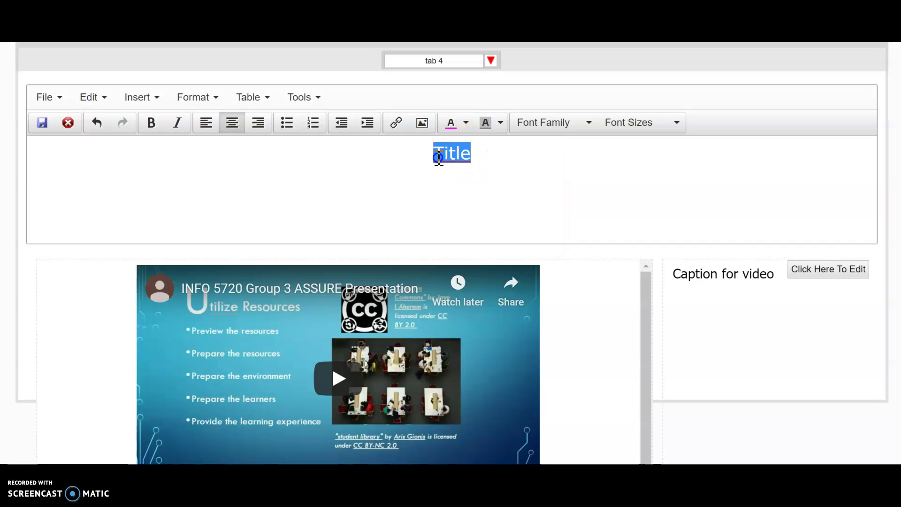
pyautogui.click(453, 126)
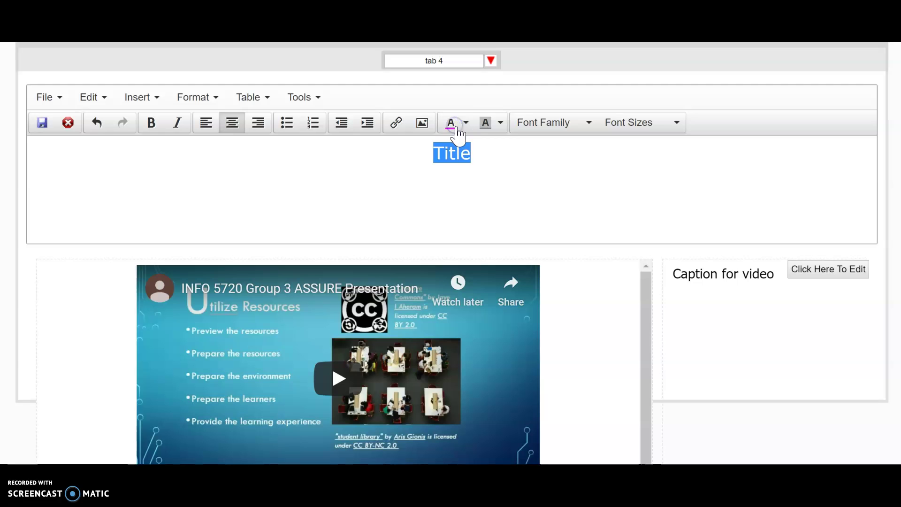
pyautogui.click(506, 153)
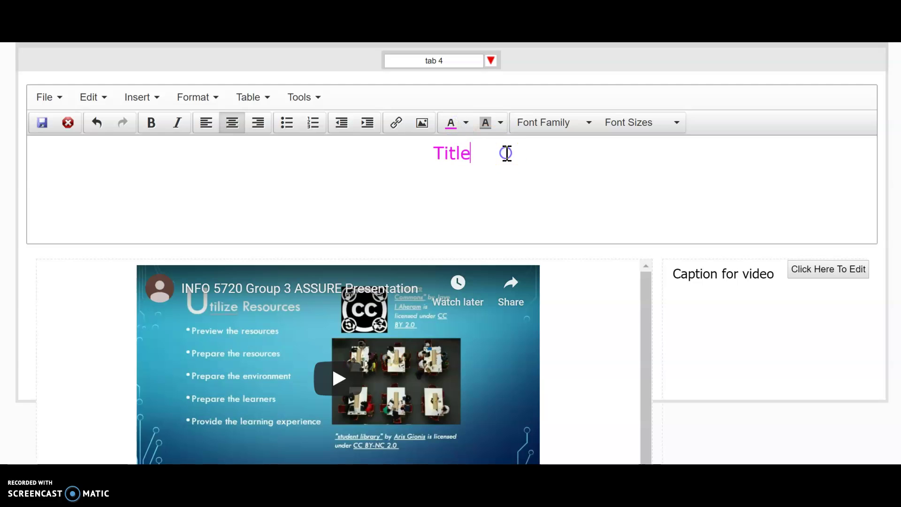
pyautogui.click(539, 124)
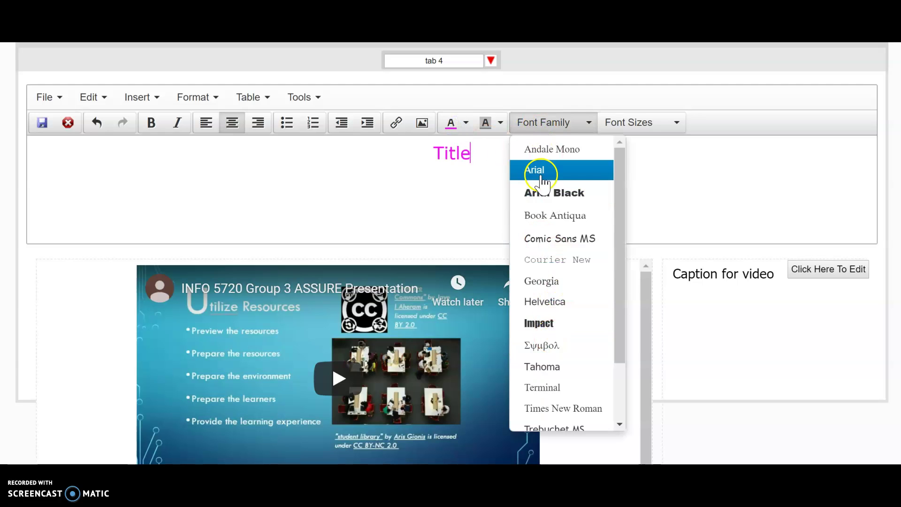
pyautogui.click(310, 192)
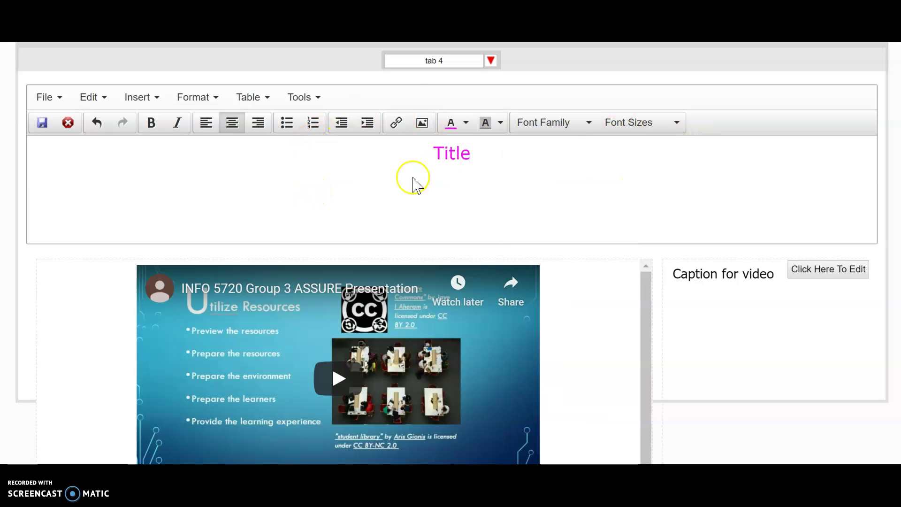
pyautogui.click(41, 123)
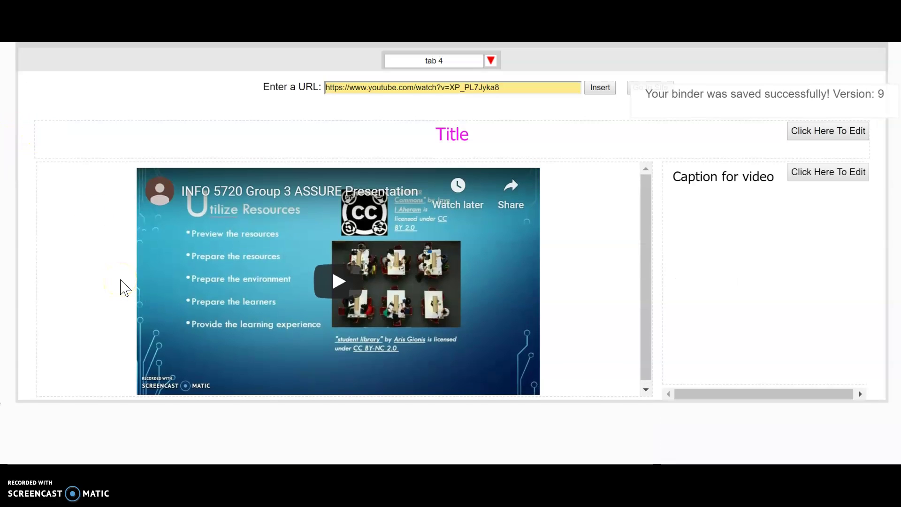
# Insert the mandala picture from the previously uploaded files into Tab 3
pyautogui.scroll(2, 123, 288)
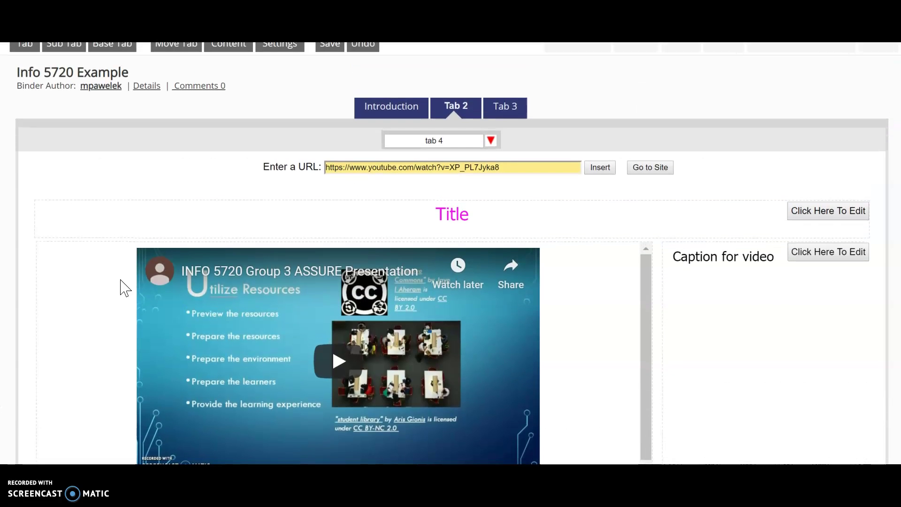
pyautogui.scroll(1, 123, 287)
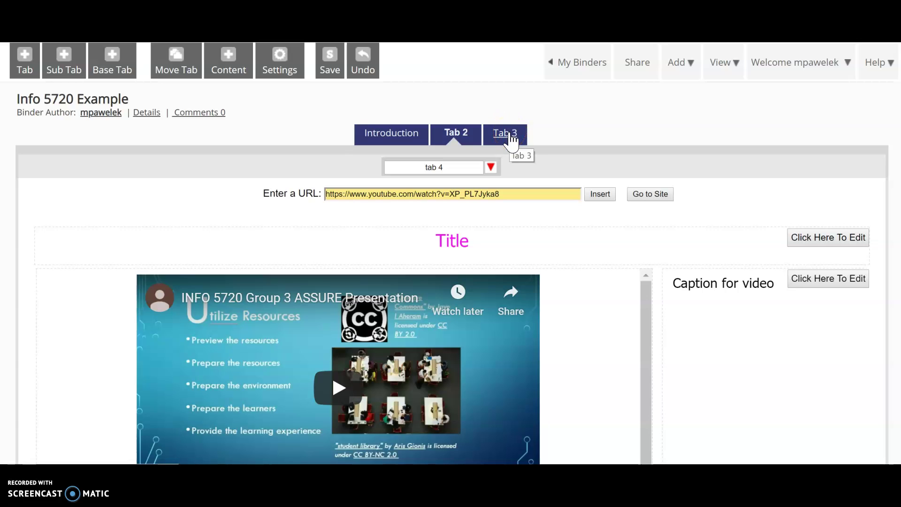
pyautogui.click(513, 140)
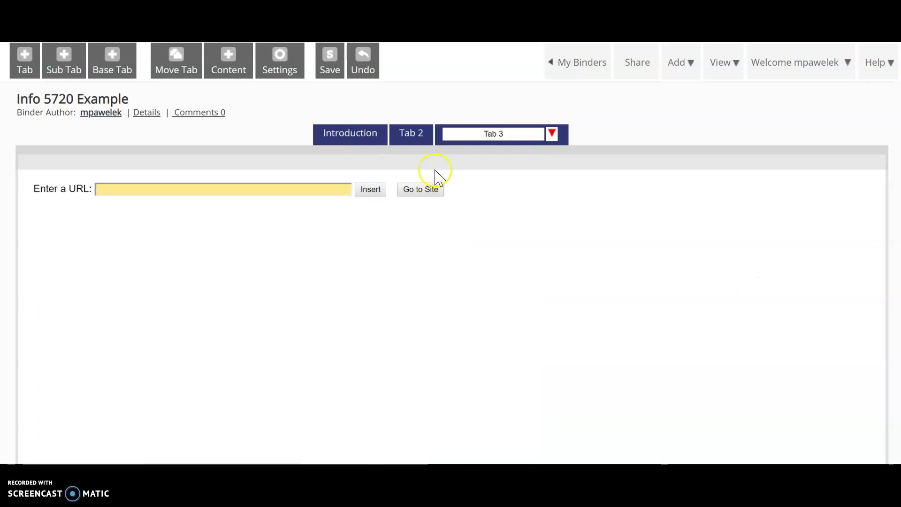
pyautogui.click(230, 55)
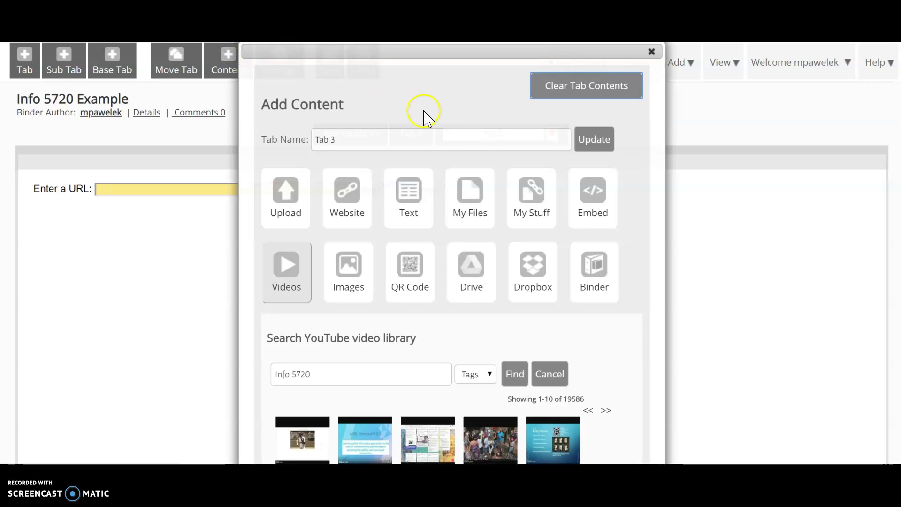
pyautogui.click(472, 199)
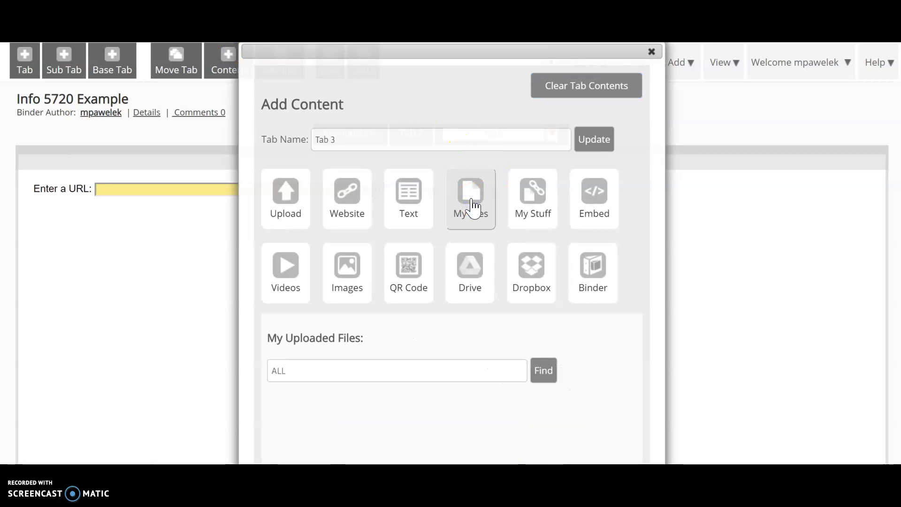
pyautogui.scroll(-1, 473, 202)
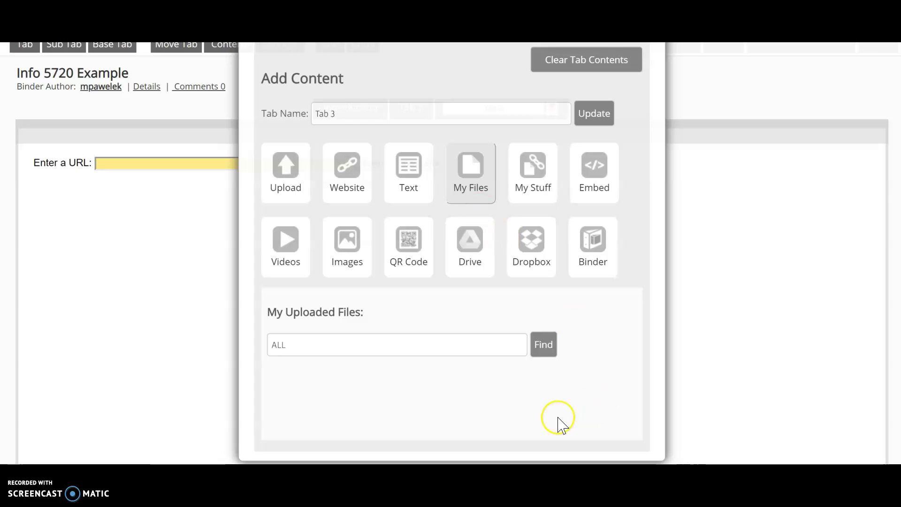
pyautogui.click(557, 350)
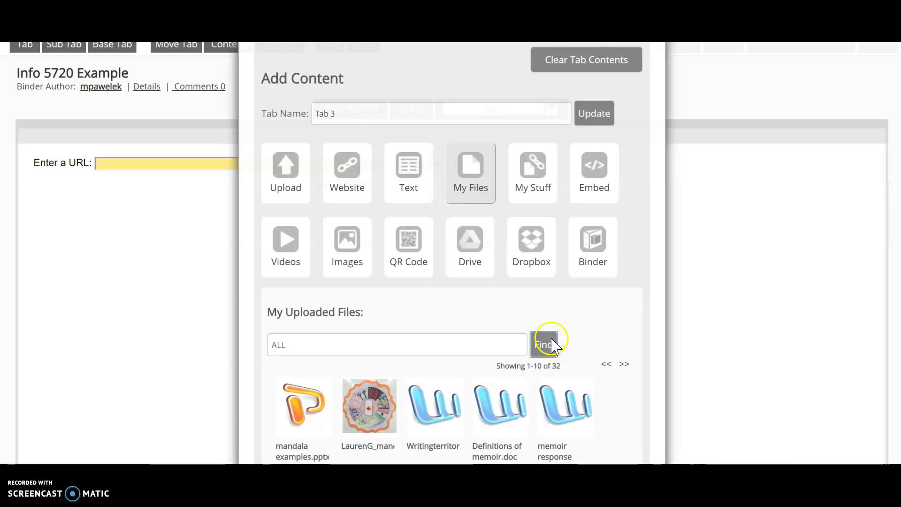
pyautogui.scroll(-3, 548, 343)
pyautogui.scroll(-1, 561, 305)
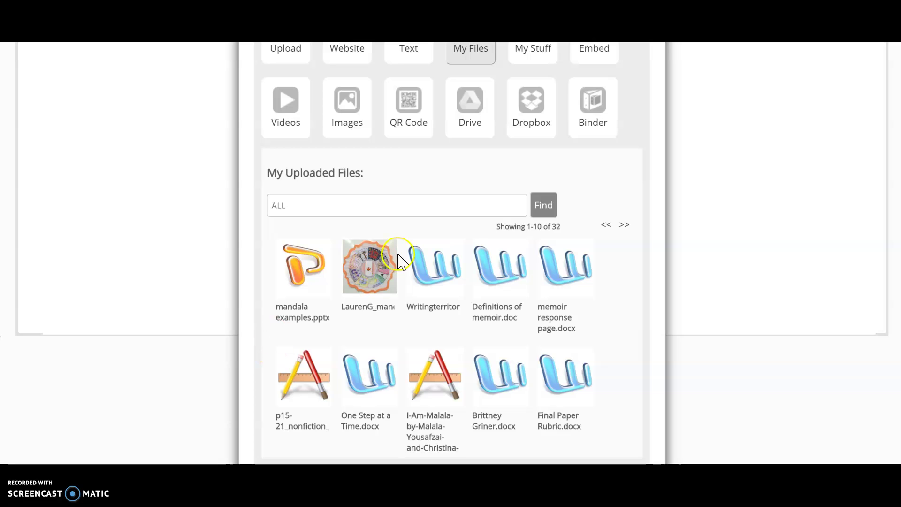
pyautogui.click(385, 265)
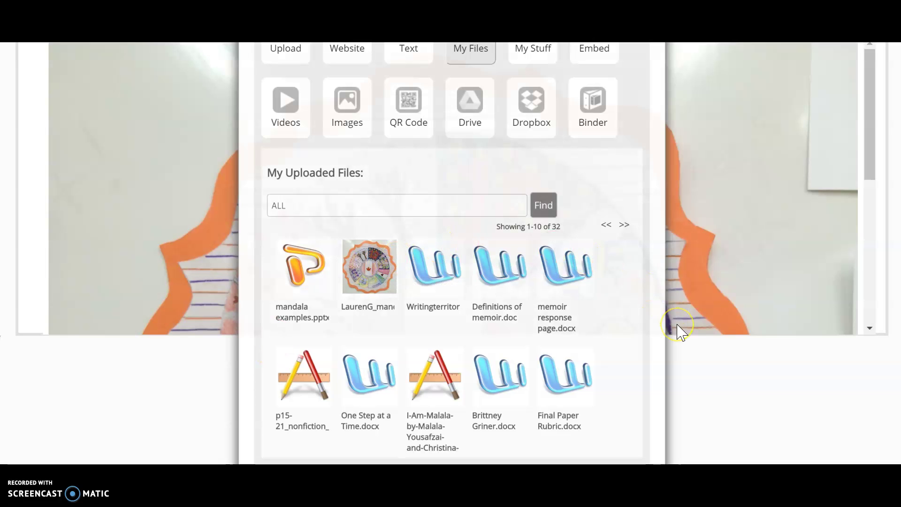
# Try several text layout templates on Tab 3 and apply Media - Small Text
pyautogui.scroll(4, 716, 243)
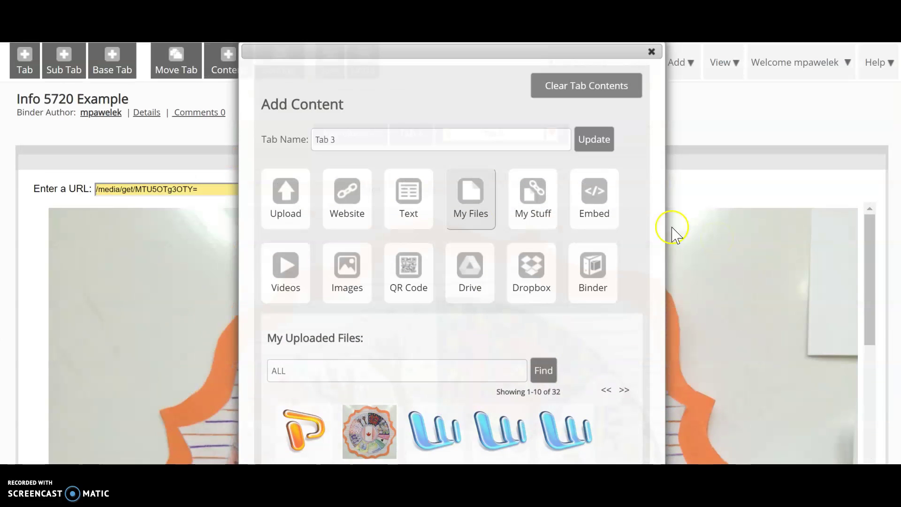
pyautogui.click(409, 194)
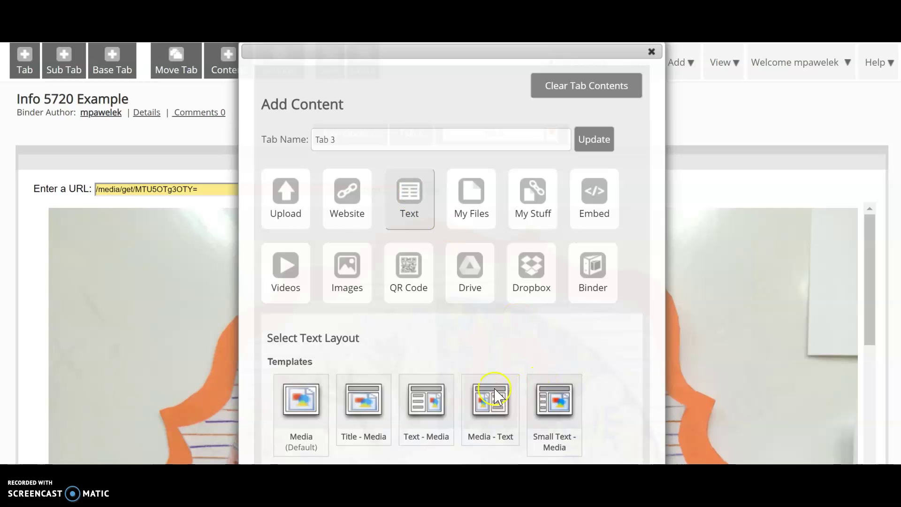
pyautogui.scroll(-3, 489, 394)
pyautogui.click(358, 296)
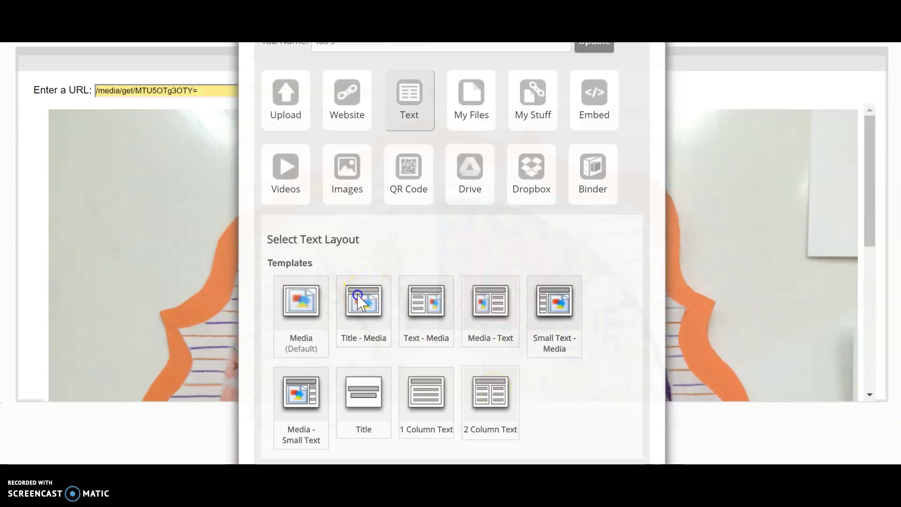
pyautogui.click(296, 300)
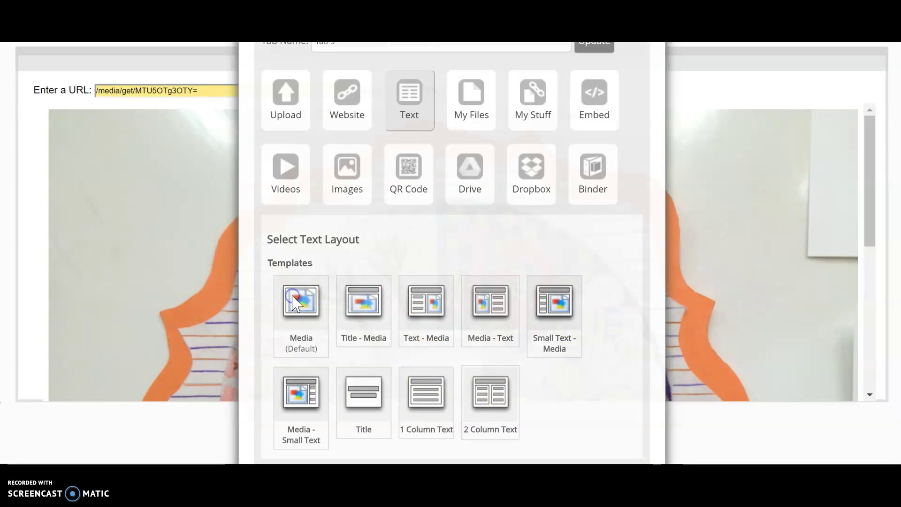
pyautogui.click(425, 309)
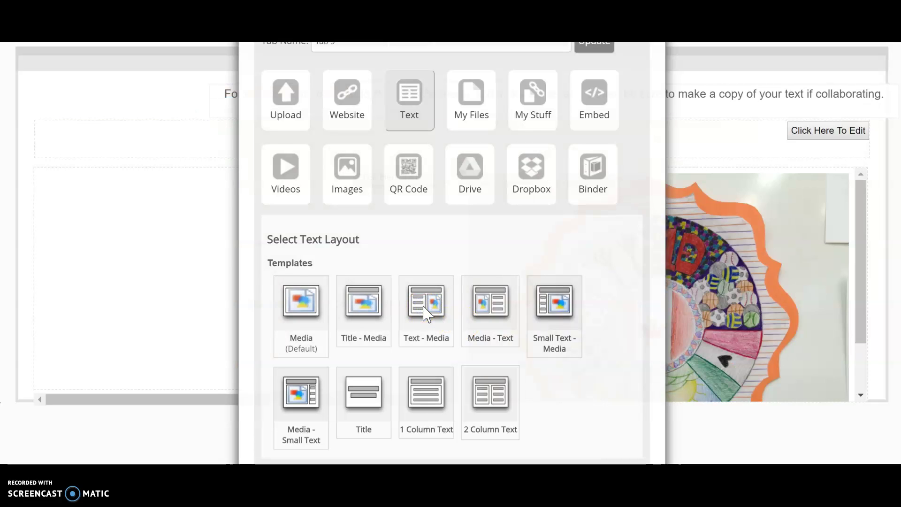
pyautogui.click(475, 306)
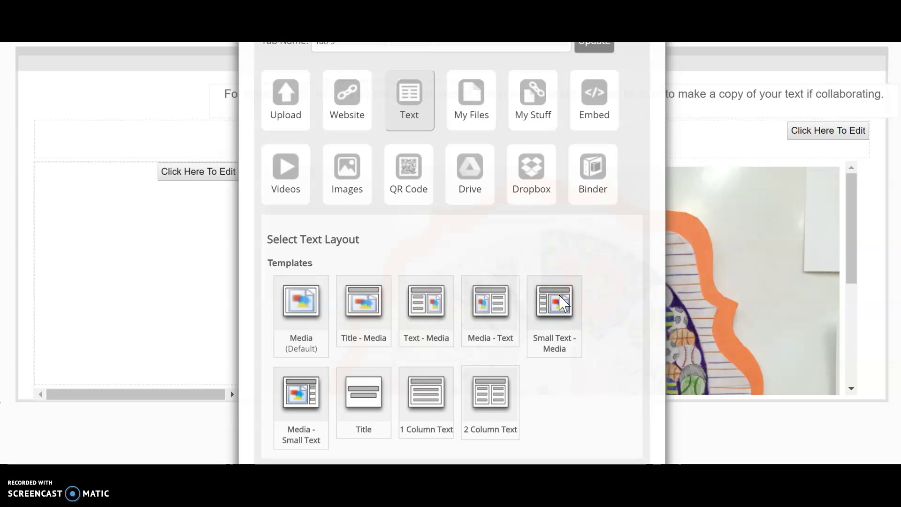
pyautogui.click(284, 416)
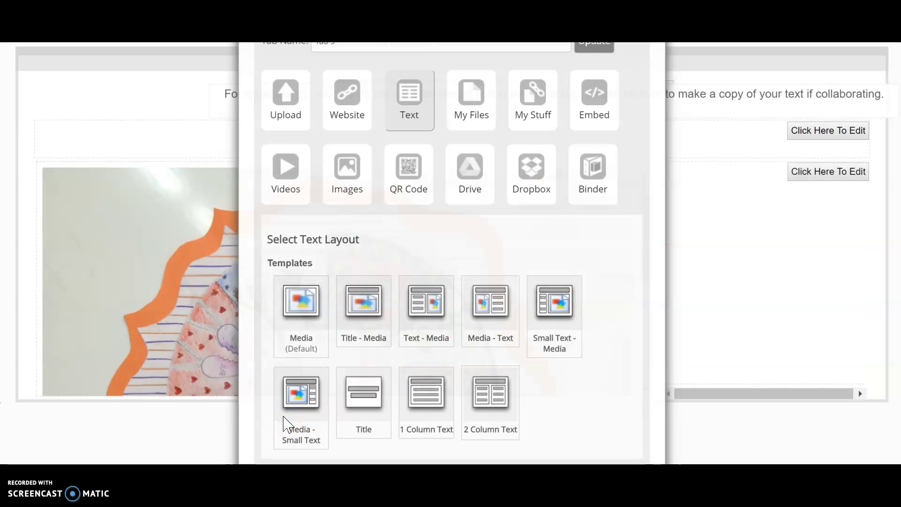
# Open the small text area beside the mandala picture for editing and close the content window
pyautogui.moveTo(173, 275); pyautogui.dragTo(174, 218)
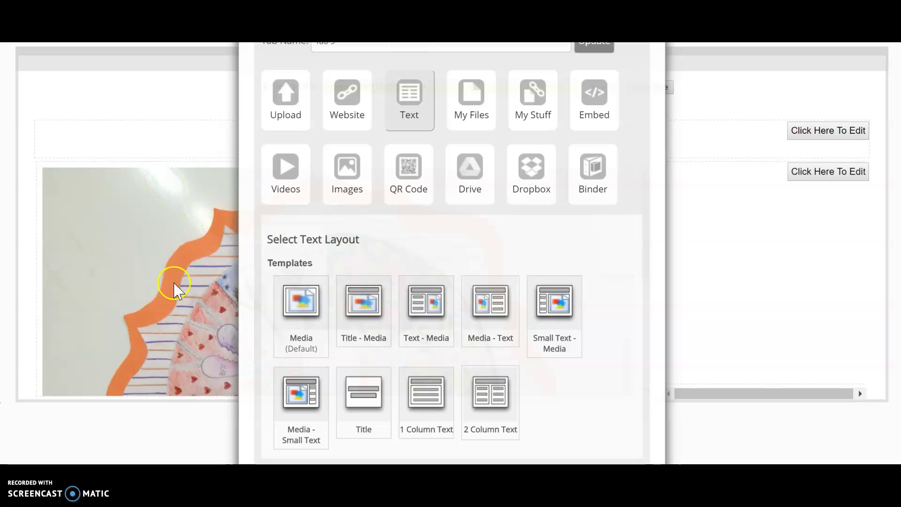
pyautogui.scroll(-1, 491, 263)
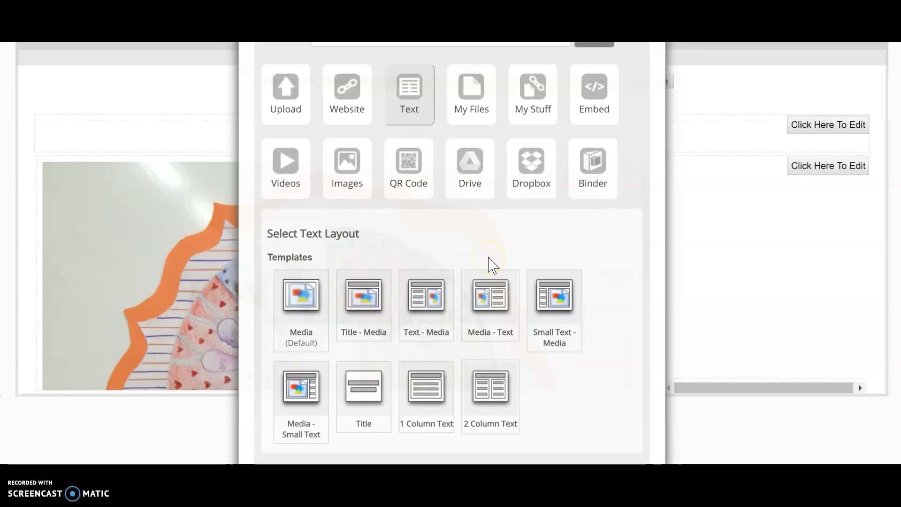
pyautogui.scroll(1, 489, 257)
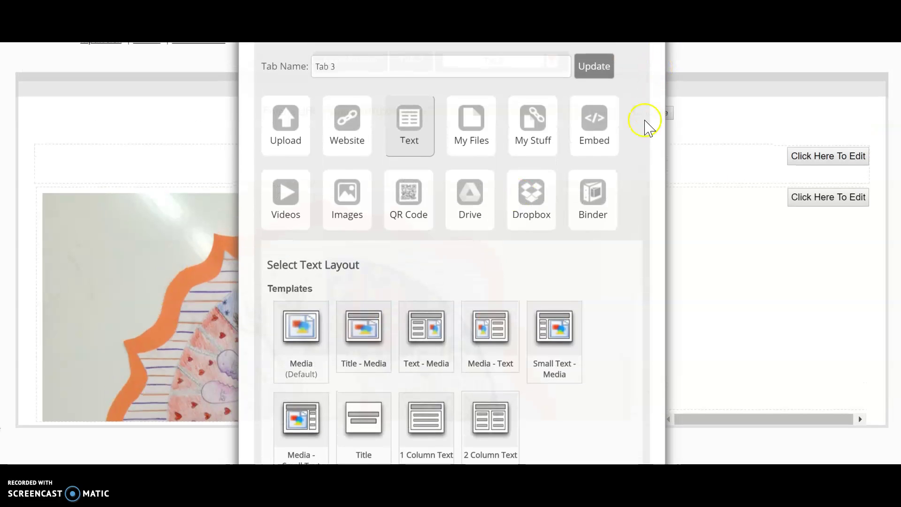
pyautogui.click(827, 198)
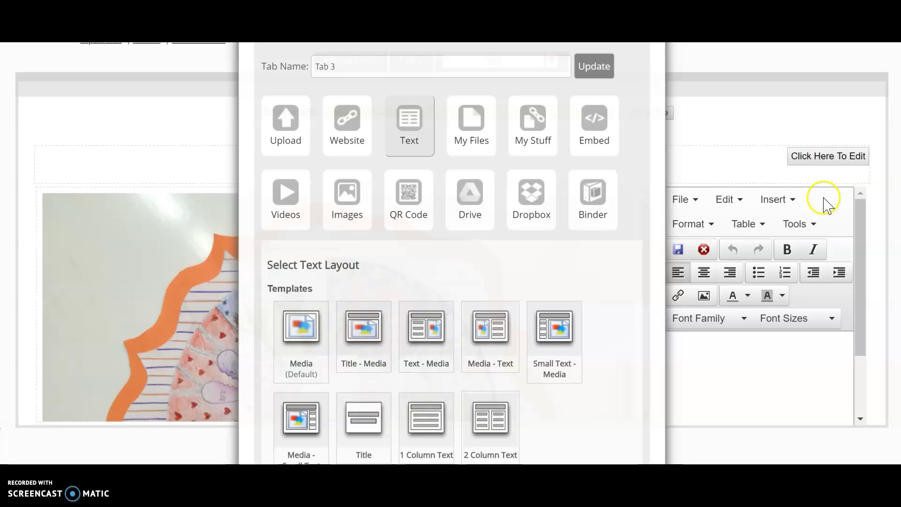
pyautogui.scroll(2, 593, 121)
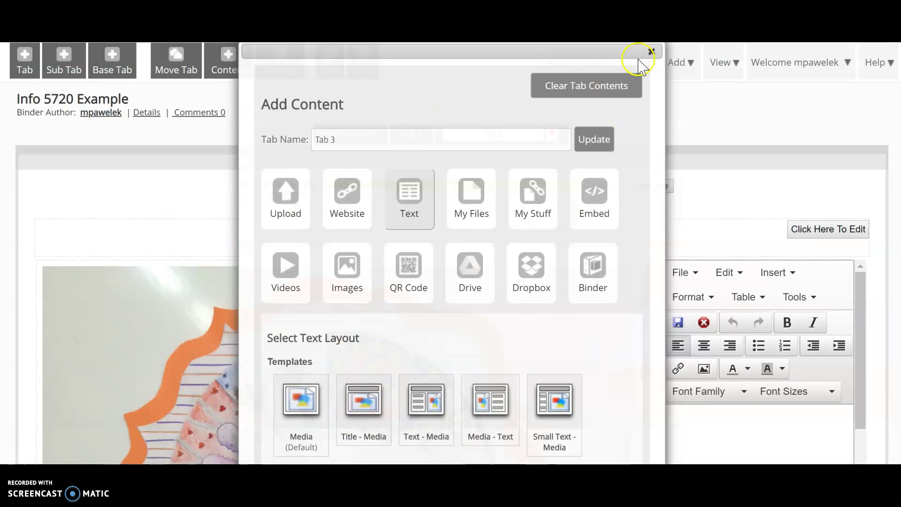
pyautogui.click(652, 52)
pyautogui.scroll(-2, 730, 324)
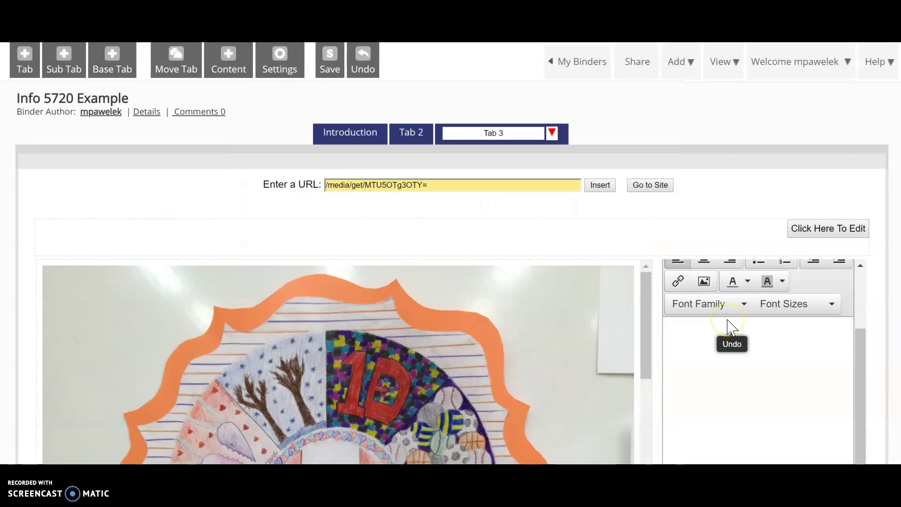
pyautogui.scroll(3, 731, 327)
pyautogui.scroll(-1, 730, 327)
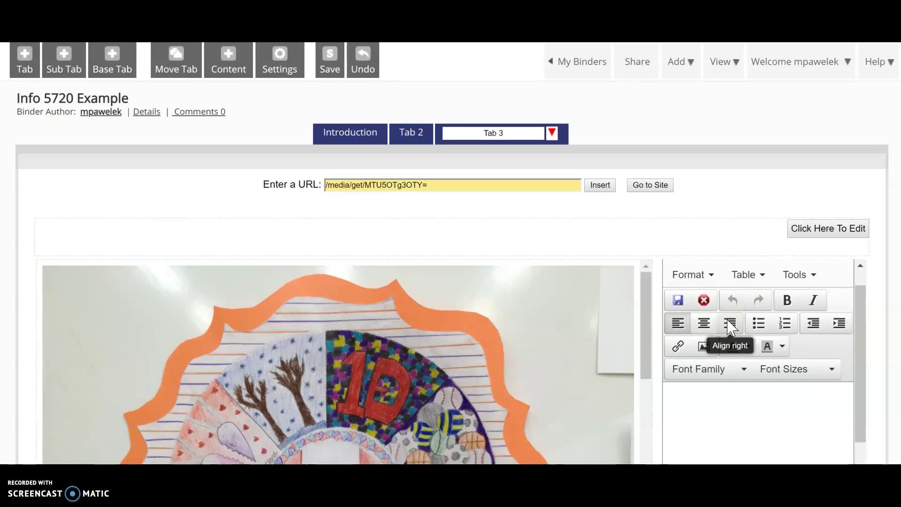
pyautogui.click(678, 346)
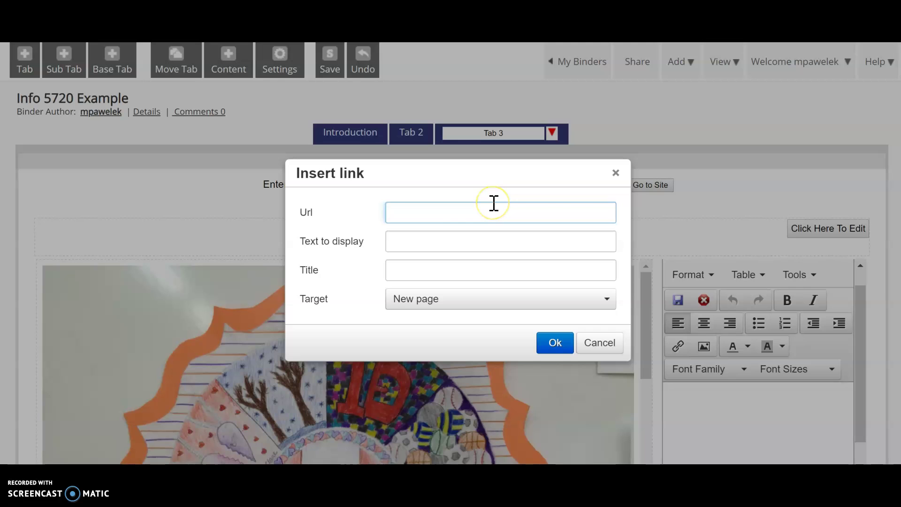
pyautogui.write('https://guides.library.unt.edu/c.php?g=69616&p=451589')
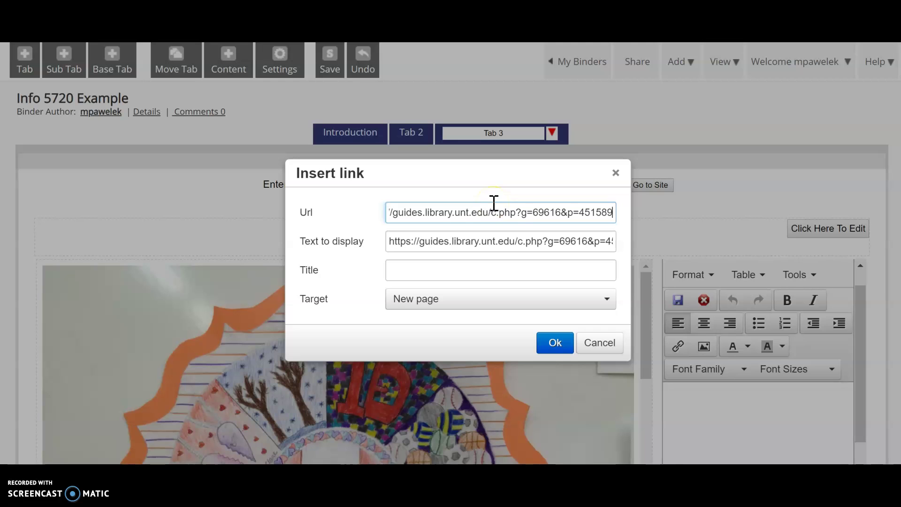
pyautogui.click(479, 280)
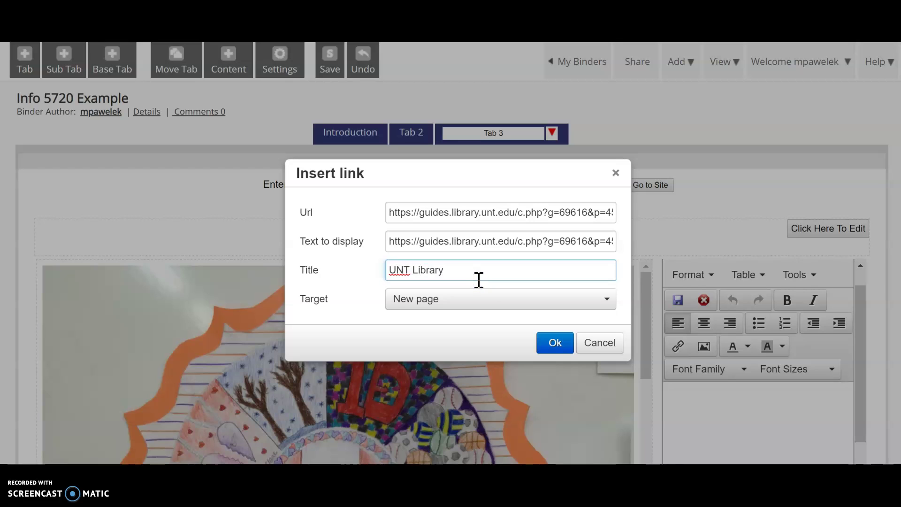
pyautogui.click(488, 298)
pyautogui.click(489, 298)
pyautogui.click(559, 343)
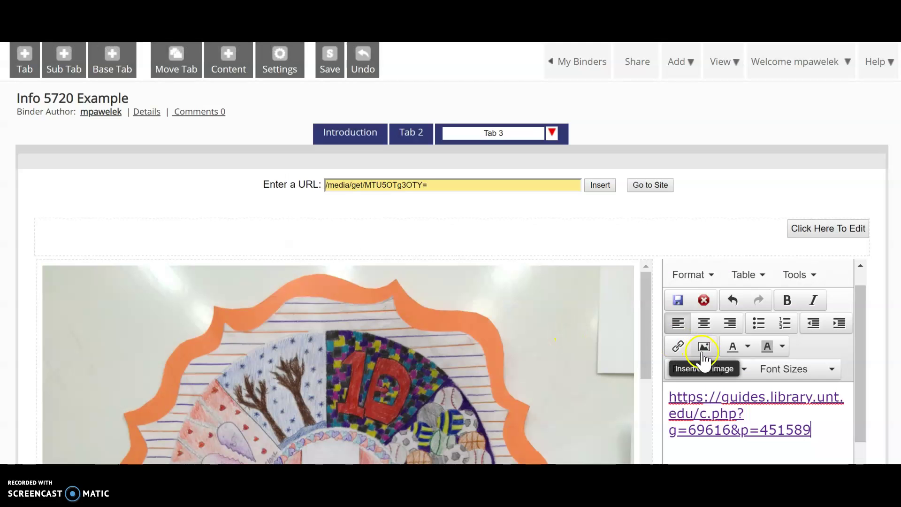
pyautogui.click(678, 300)
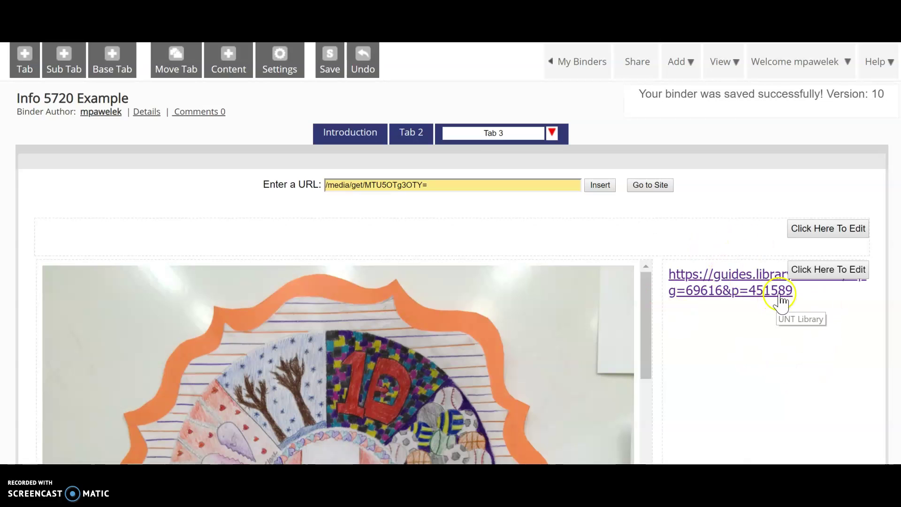
# Reopen the small text area, copy the linked web address and replace it with the text "UNT Library"
pyautogui.click(819, 268)
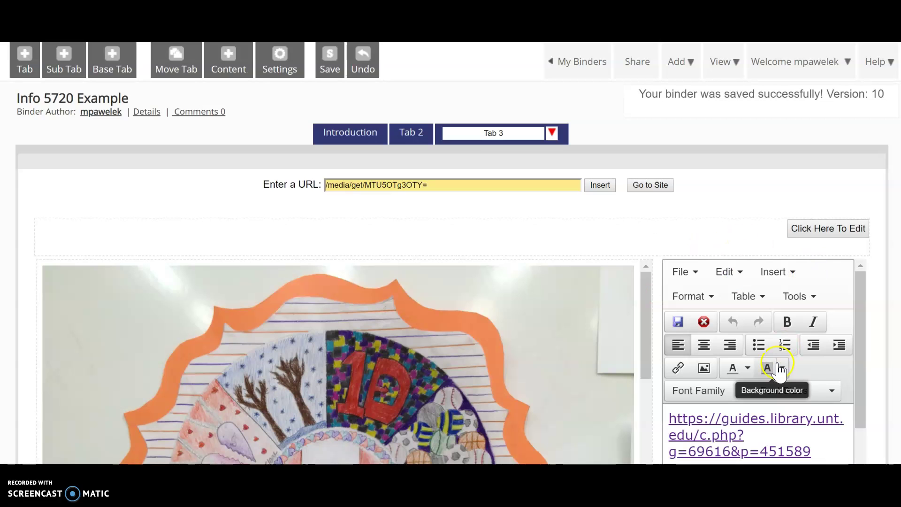
pyautogui.scroll(-1, 781, 425)
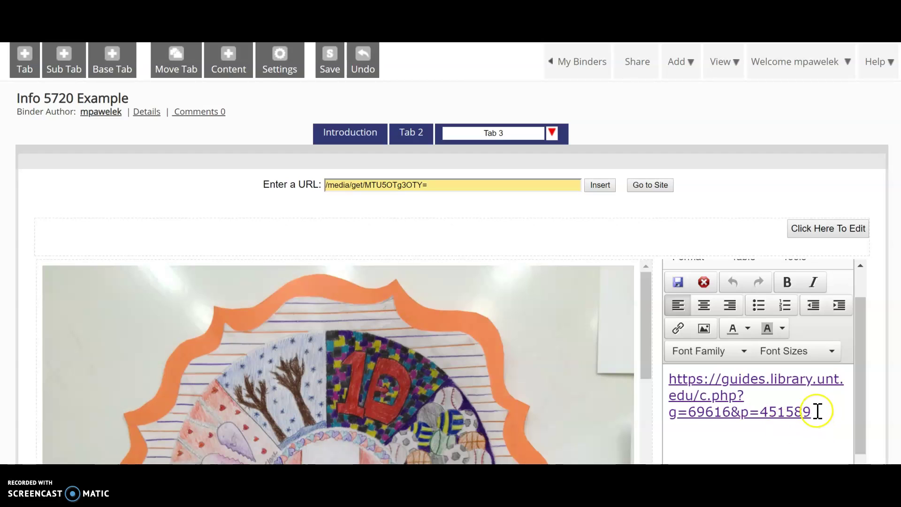
pyautogui.moveTo(818, 411); pyautogui.dragTo(670, 378)
pyautogui.hotkey('ctrl', 'c')
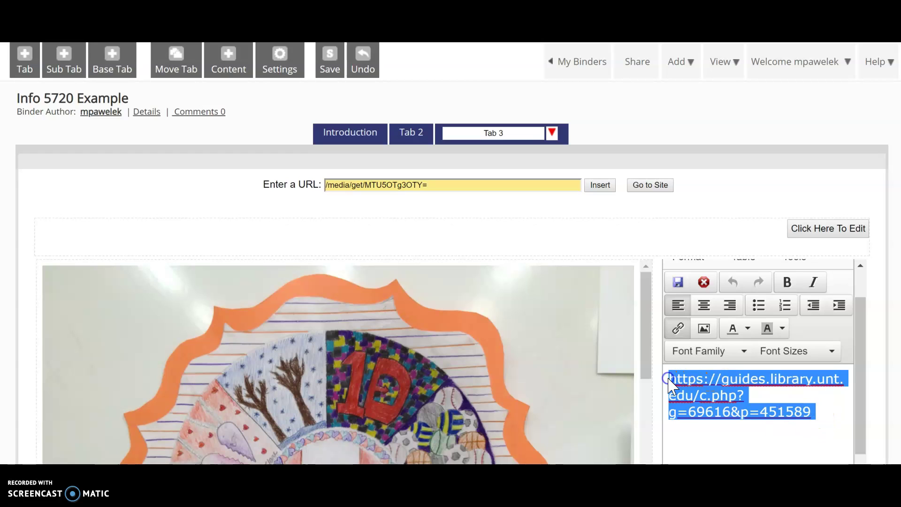
pyautogui.press('BackSpace')
pyautogui.write('UNT Library')
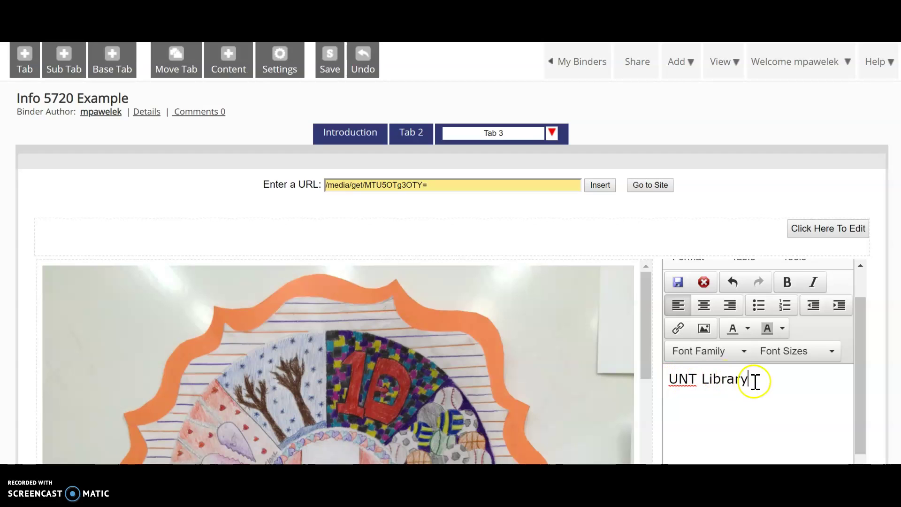
# Link the text "UNT Library" to the copied library guide address and save the text area
pyautogui.moveTo(752, 380); pyautogui.dragTo(629, 364)
pyautogui.click(678, 329)
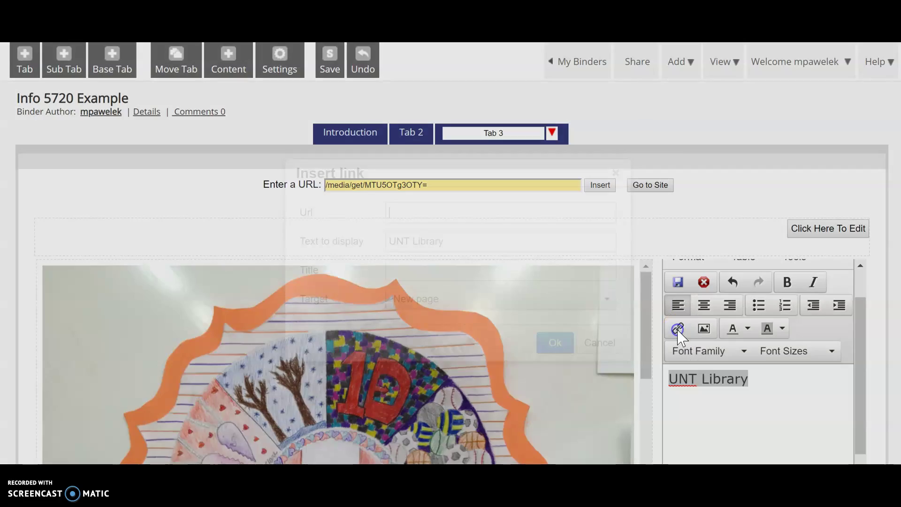
pyautogui.hotkey('ctrl', 'v')
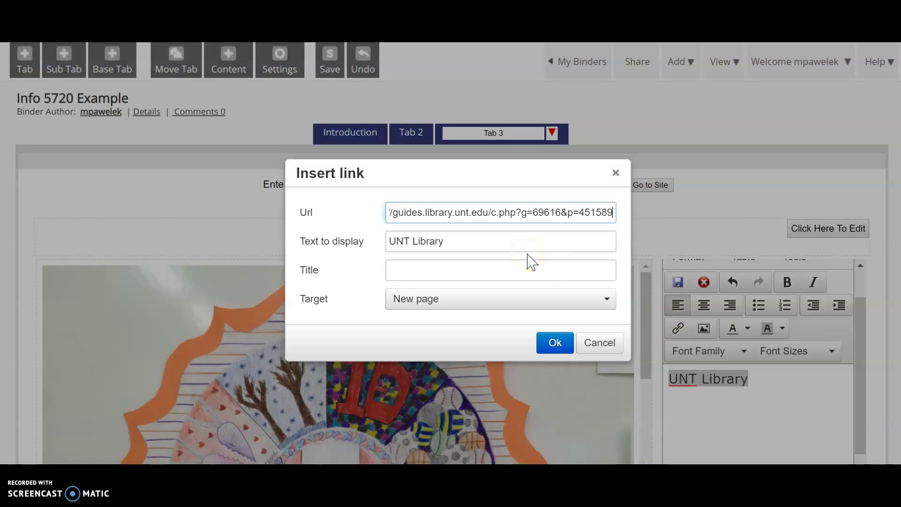
pyautogui.click(554, 342)
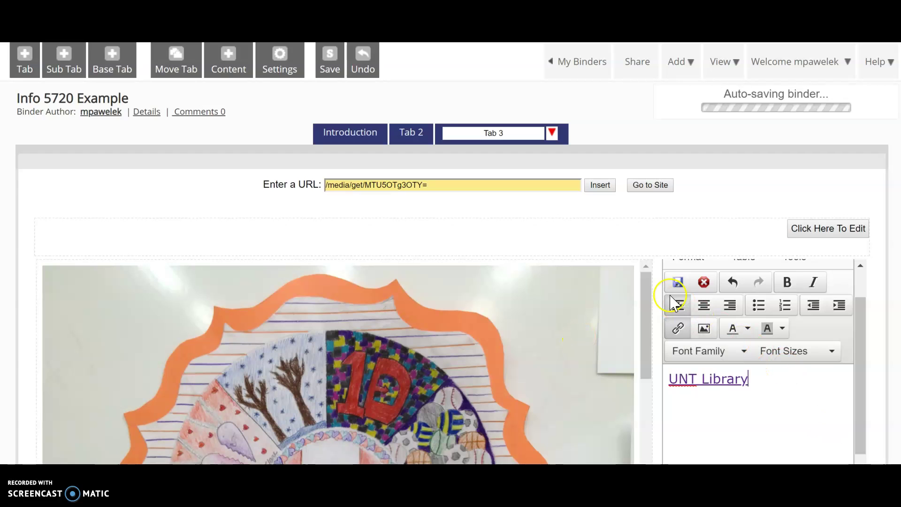
pyautogui.click(678, 282)
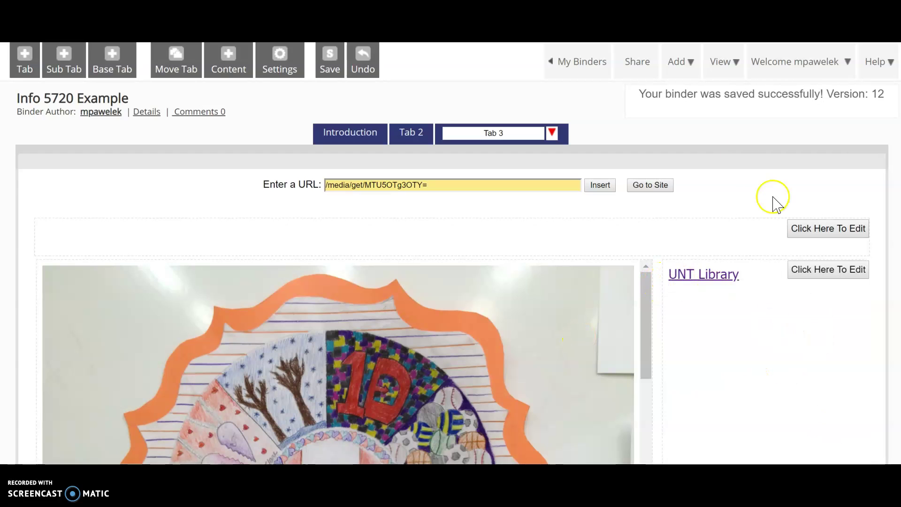
# Test the UNT Library link, close the opened library page and look over the Tab 3 layout
pyautogui.click(703, 274)
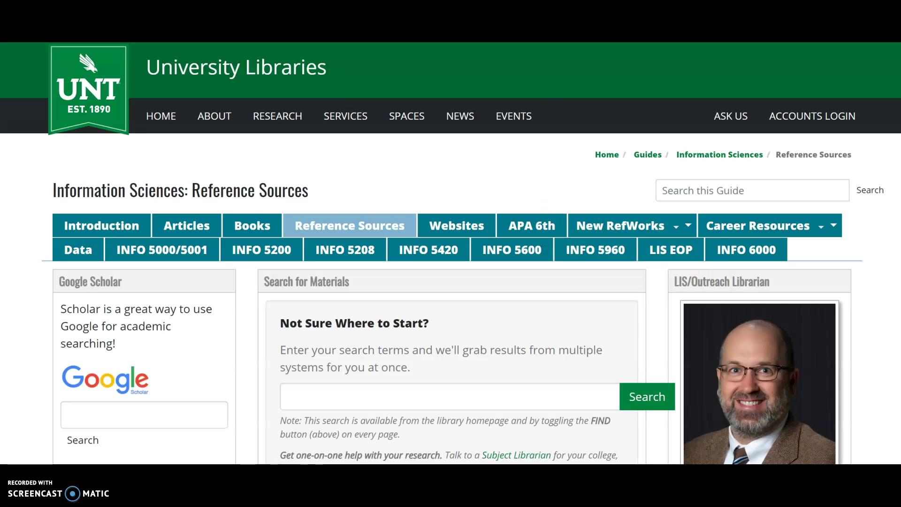
pyautogui.hotkey('ctrl', 'w')
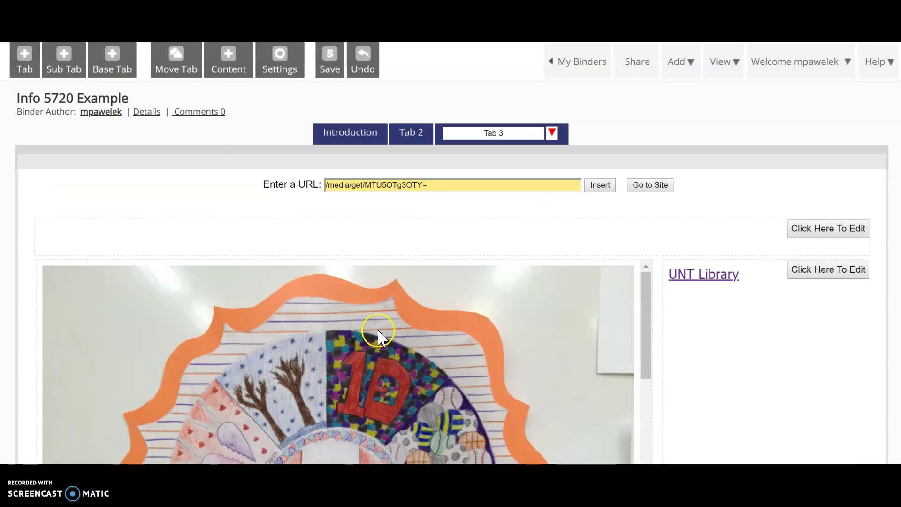
pyautogui.scroll(-2, 255, 244)
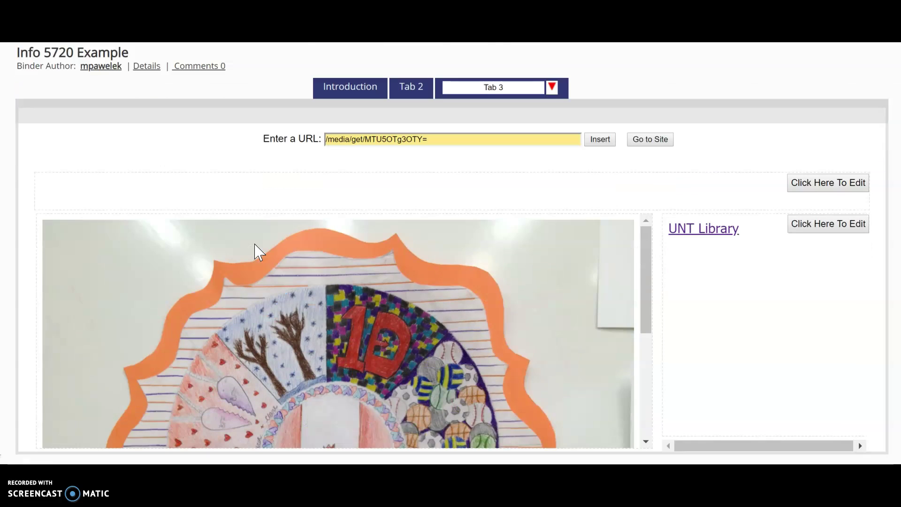
pyautogui.scroll(2, 254, 245)
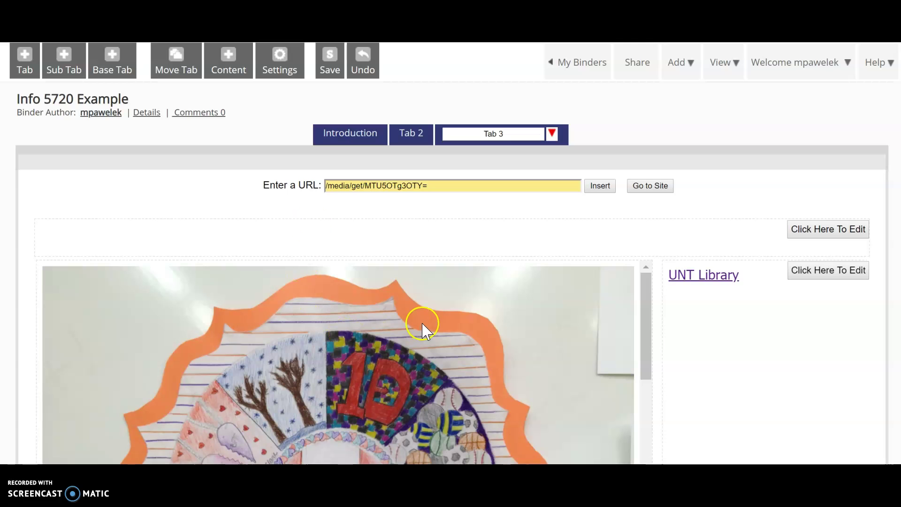
pyautogui.scroll(-2, 187, 115)
pyautogui.scroll(2, 187, 115)
# Open the binder in Present view
pyautogui.click(723, 65)
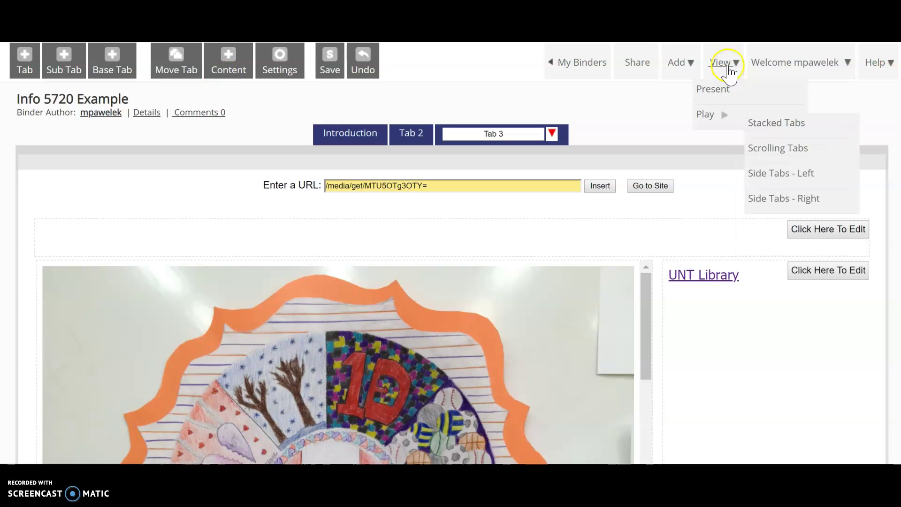
pyautogui.click(726, 94)
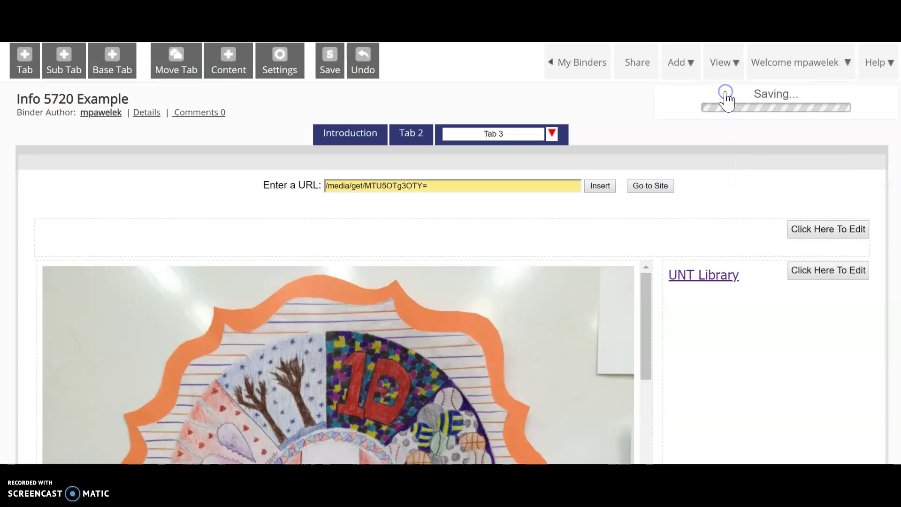